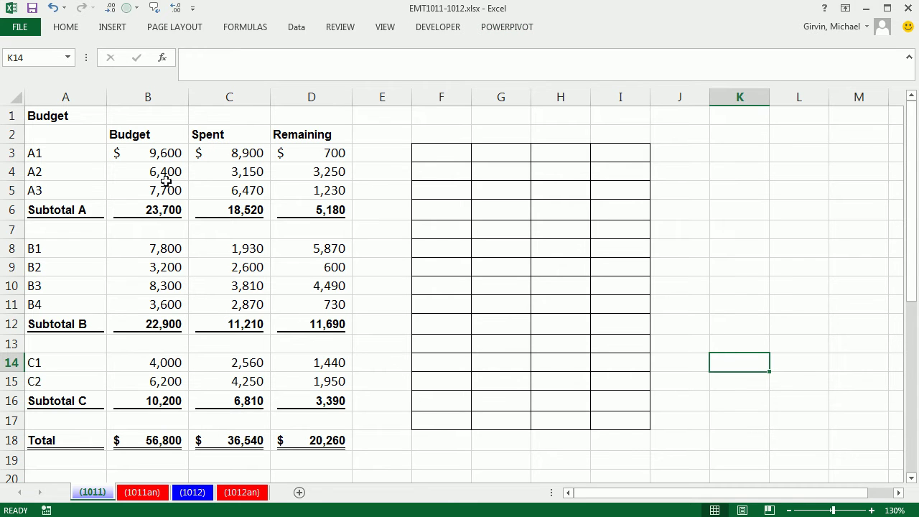
Review the budget table A2:D18, its Subtotal rows and the items just above them.
{"action": "left_click_drag", "start_coordinate": [50, 137], "coordinate": [305, 443]}
{"action": "left_click_drag", "start_coordinate": [56, 320], "coordinate": [324, 318]}
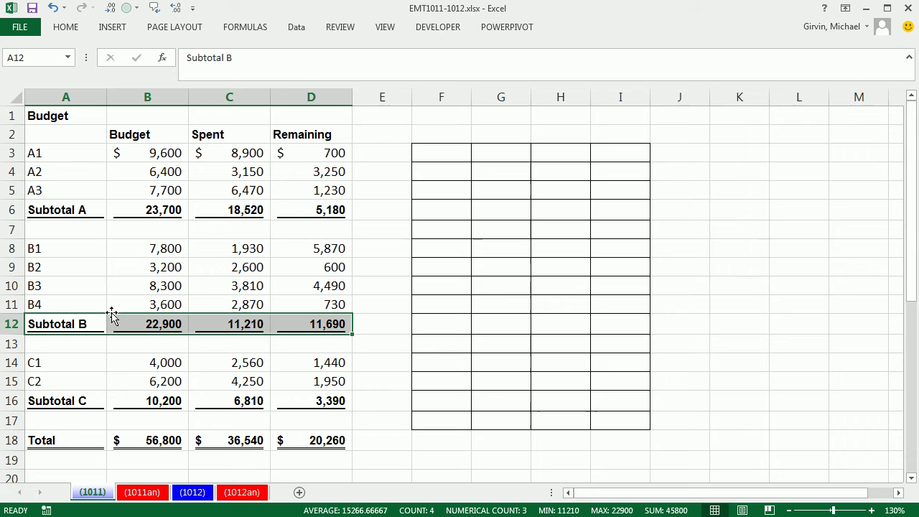
{"action": "left_click_drag", "start_coordinate": [80, 305], "coordinate": [297, 304]}
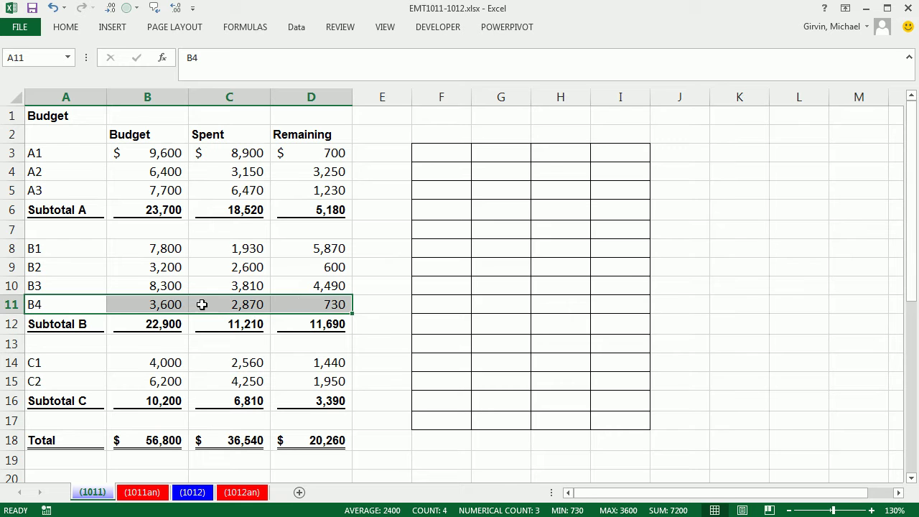
{"action": "left_click", "coordinate": [63, 152]}
{"action": "left_click", "coordinate": [159, 185]}
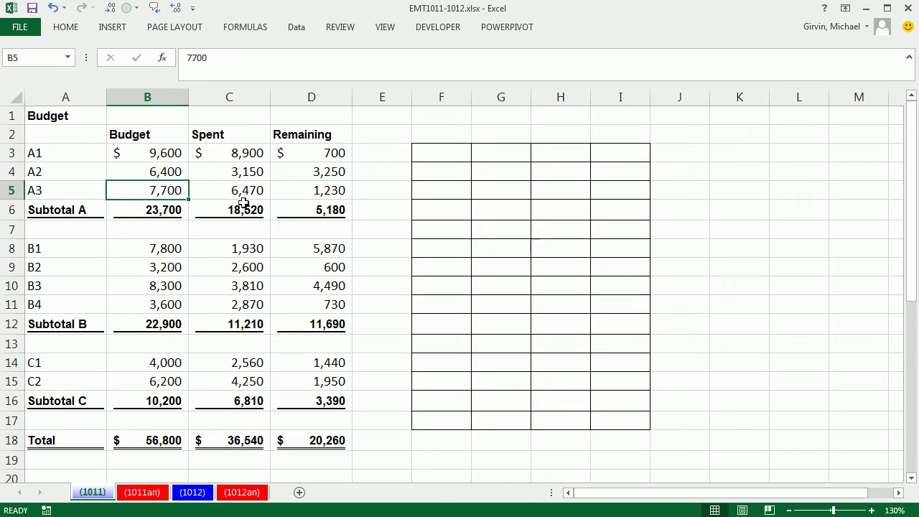
{"action": "left_click", "coordinate": [241, 269]}
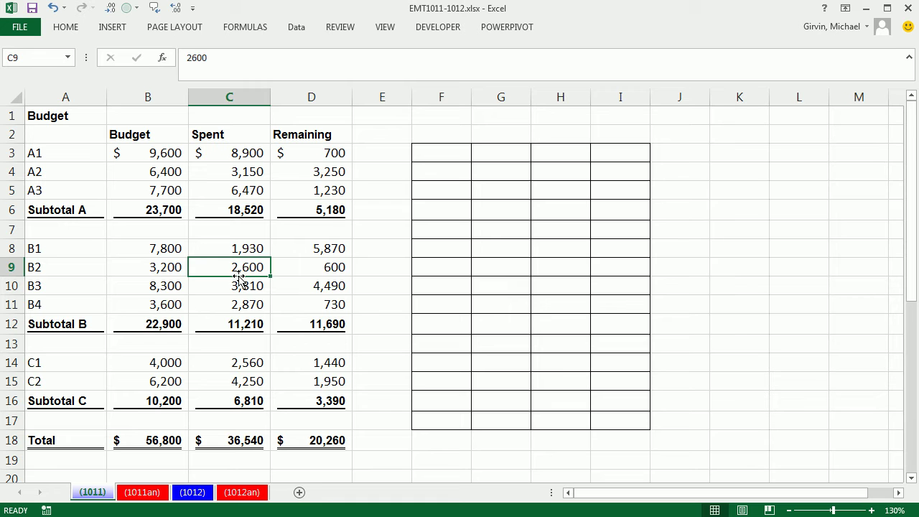
{"action": "left_click", "coordinate": [33, 324]}
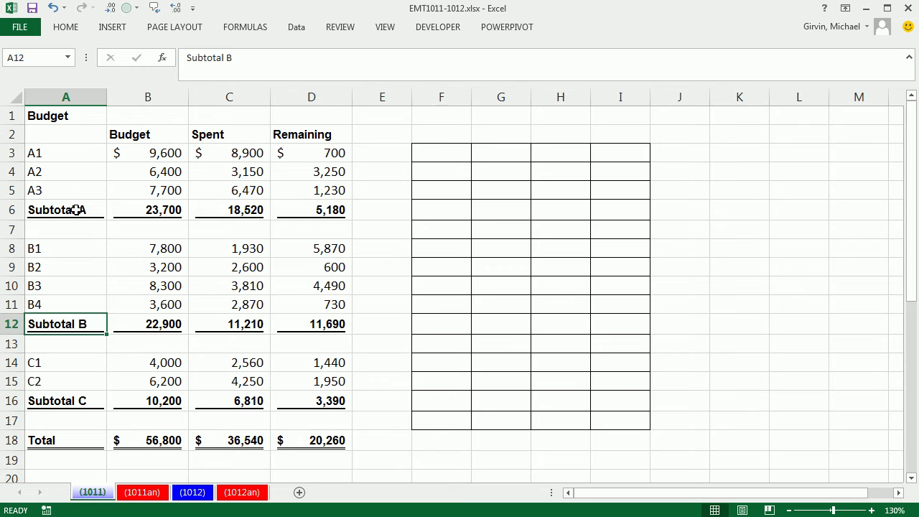
{"action": "left_click", "coordinate": [76, 208]}
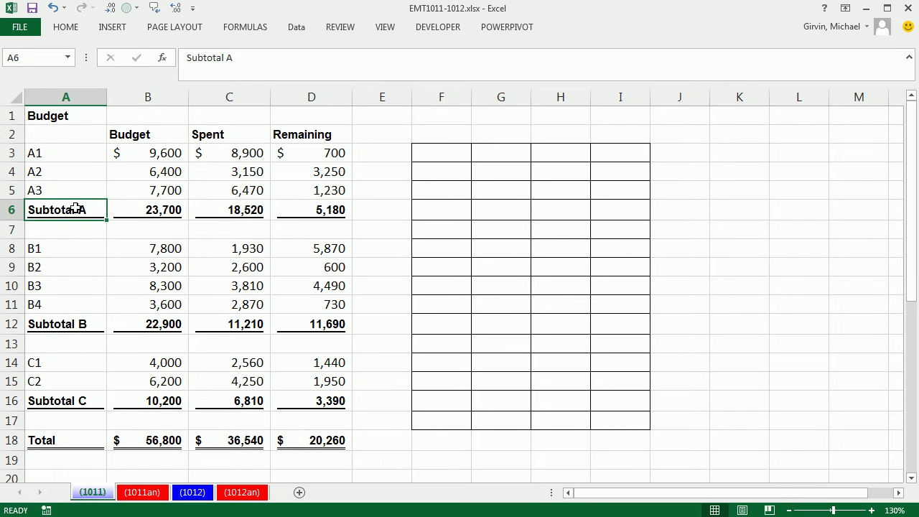
{"action": "left_click", "coordinate": [57, 191]}
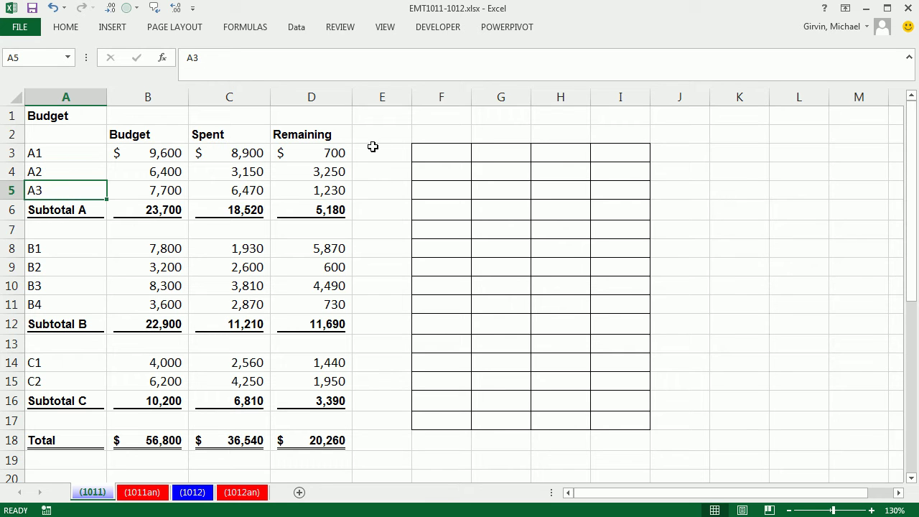
Mark out the empty helper grid F3:I17 and pick cell F3 for the formula.
{"action": "left_click_drag", "start_coordinate": [434, 155], "coordinate": [636, 423]}
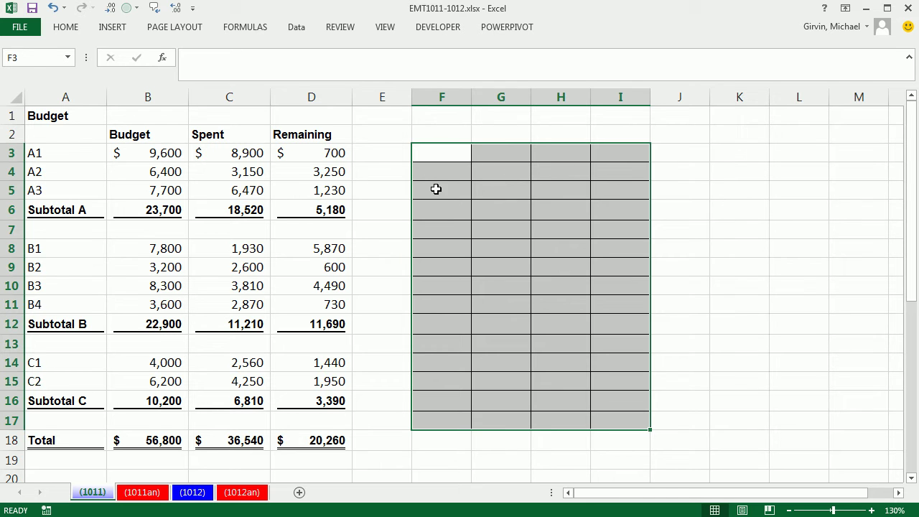
{"action": "left_click_drag", "start_coordinate": [435, 189], "coordinate": [607, 189]}
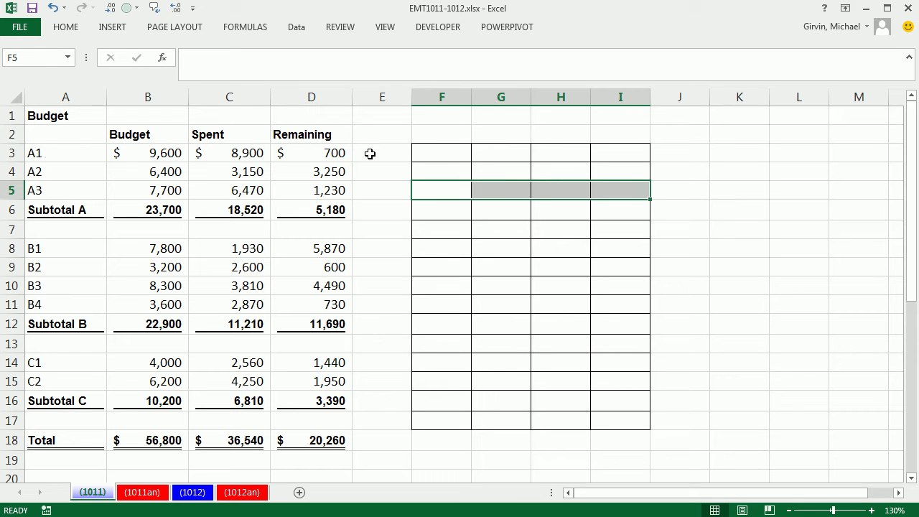
{"action": "left_click", "coordinate": [440, 153]}
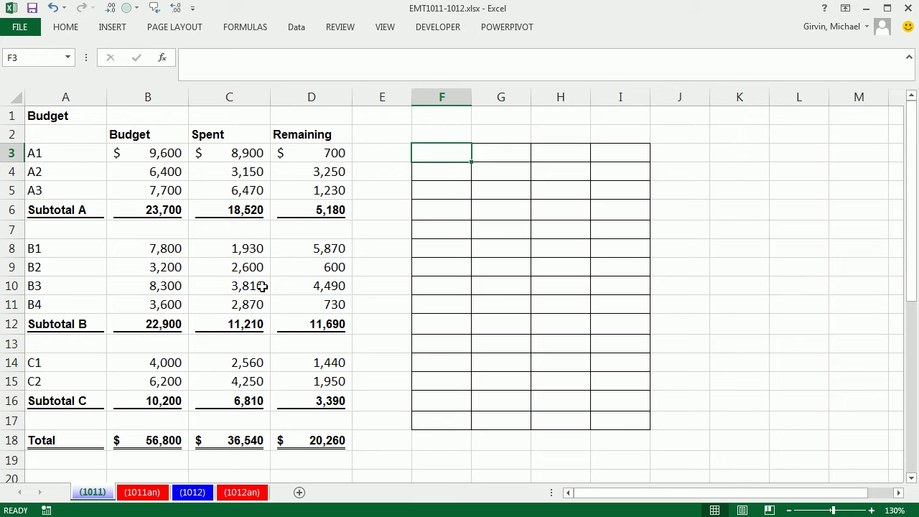
Enter =SEARCH("Subtotal", in F3, fixing the stray comma after the text.
{"action": "type", "text": "=se"}
{"action": "key", "text": "Tab"}
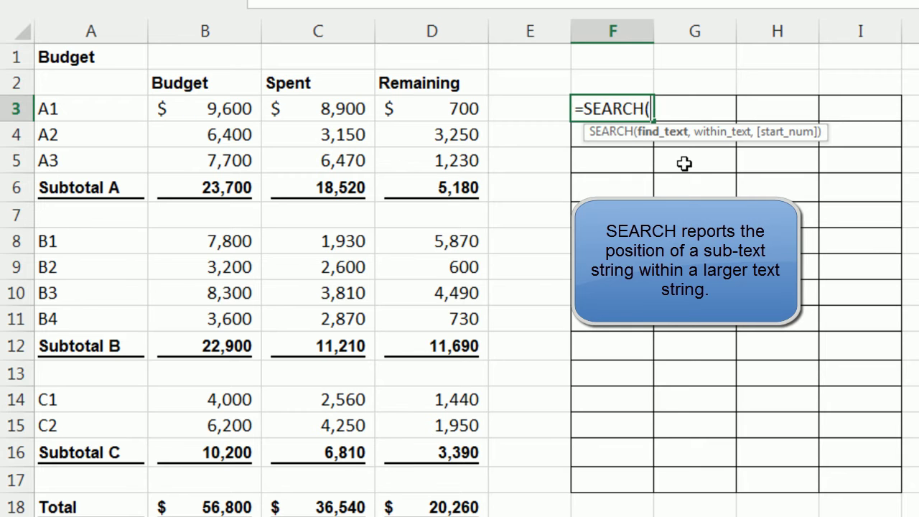
{"action": "type", "text": "\"Subtotal\""}
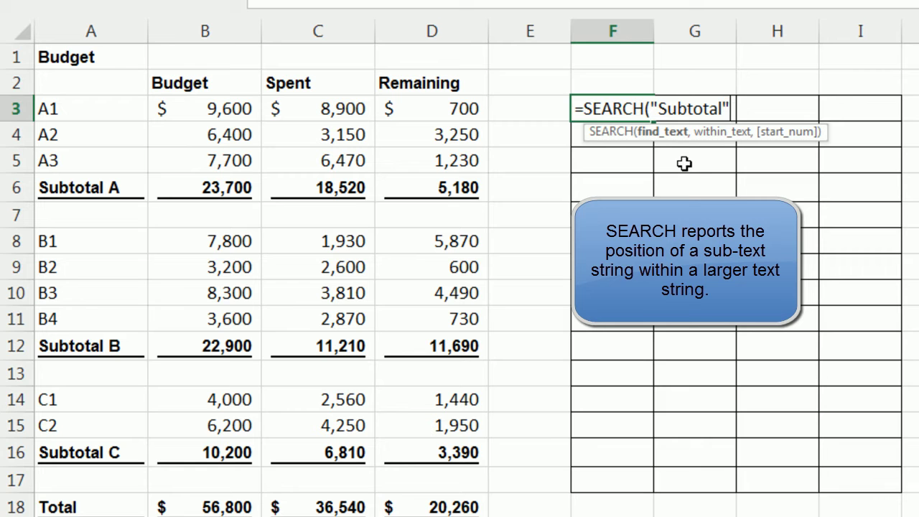
{"action": "type", "text": ","}
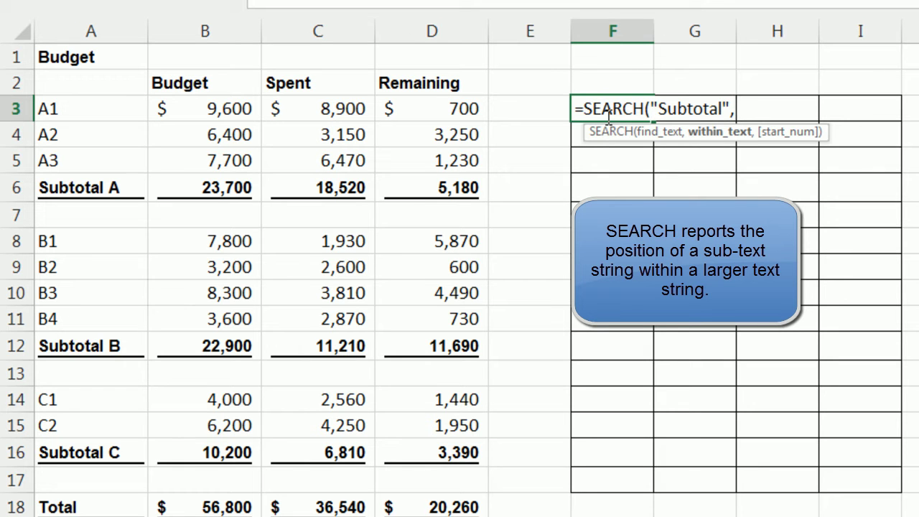
{"action": "left_click", "coordinate": [693, 108]}
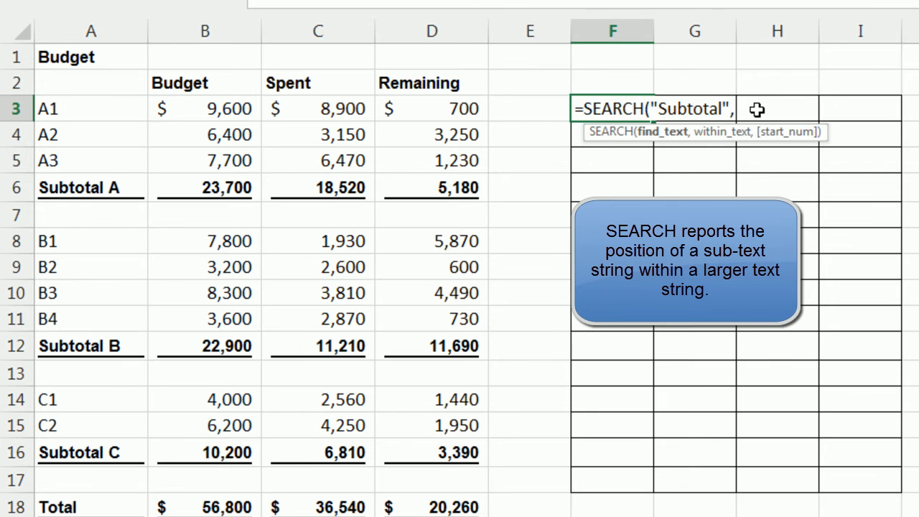
{"action": "left_click", "coordinate": [729, 110]}
{"action": "key", "text": "Delete"}
{"action": "type", "text": ","}
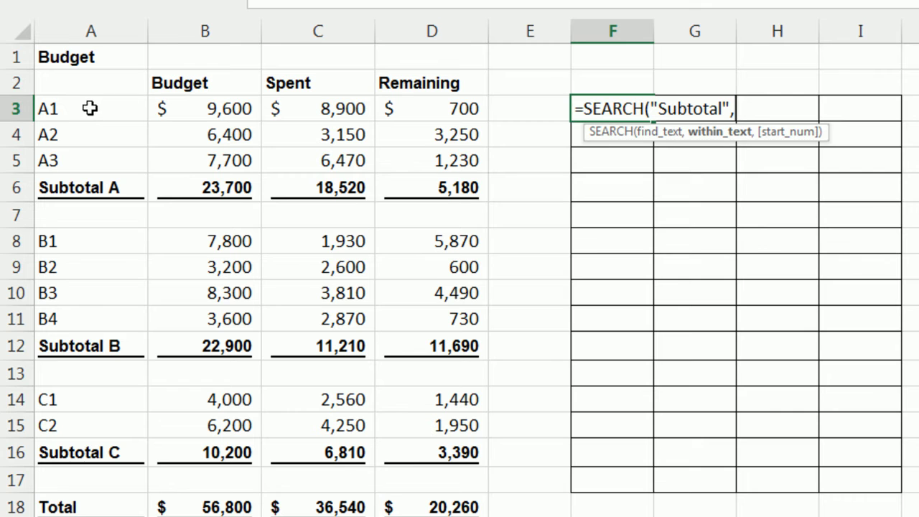
Make cell A4 the searched text, locked to column A as $A4.
{"action": "left_click", "coordinate": [97, 115]}
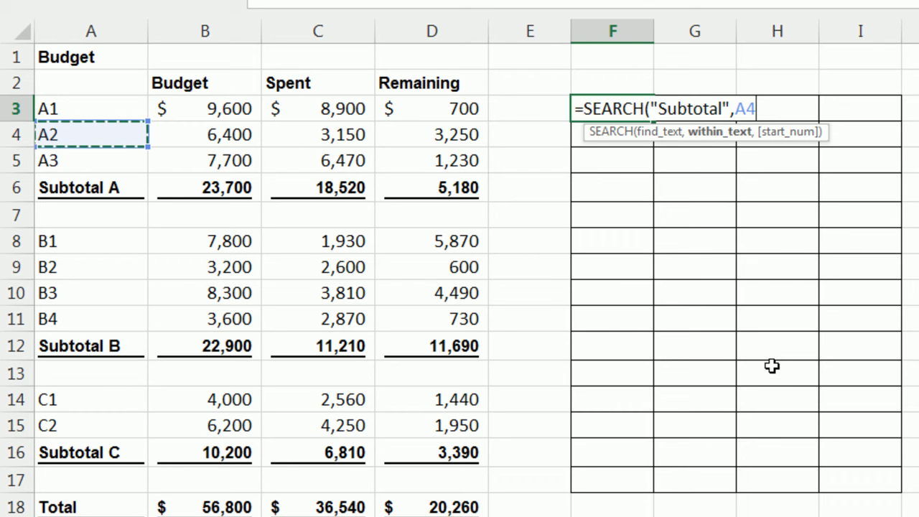
{"action": "key", "text": "F4"}
{"action": "key", "text": "F4"}
{"action": "key", "text": "F4"}
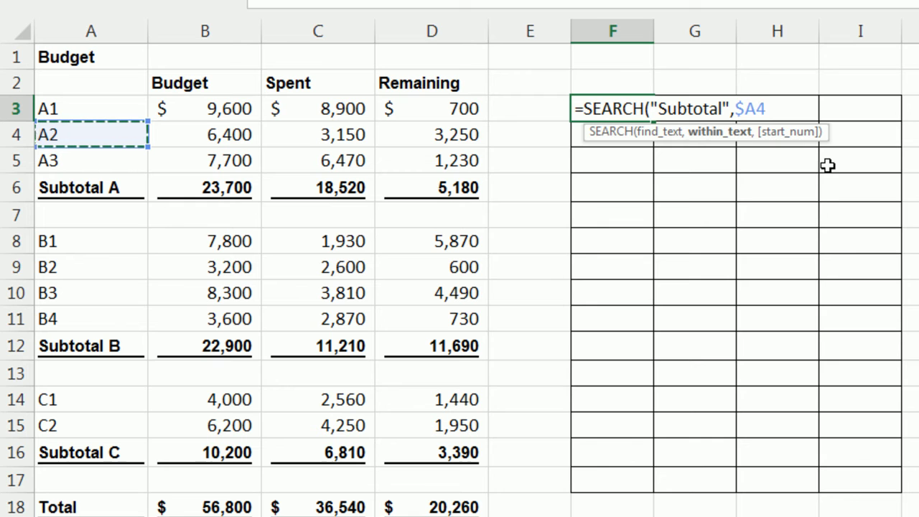
Commit =SEARCH("Subtotal",$A4) in F3 and copy it across F3:I3.
{"action": "type", "text": ")"}
{"action": "key", "text": "ctrl+Return"}
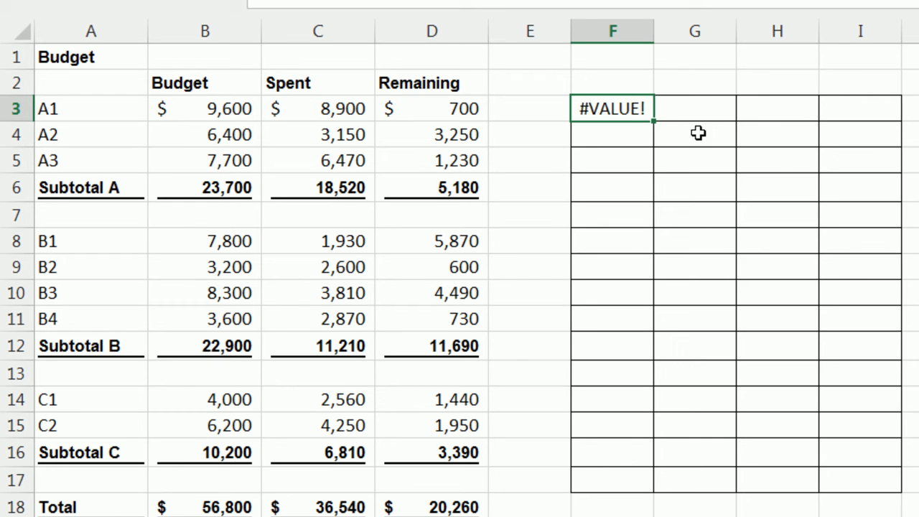
{"action": "left_click_drag", "start_coordinate": [654, 122], "coordinate": [901, 122]}
Fill the formula down to row 17, check the 1s in rows 5, 11 and 15, then reopen F3.
{"action": "left_click", "coordinate": [79, 113]}
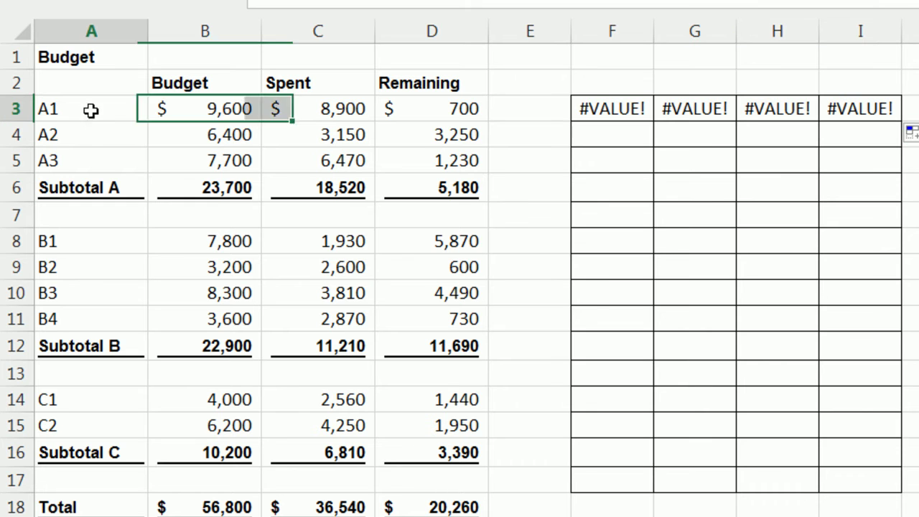
{"action": "left_click", "coordinate": [80, 138]}
{"action": "left_click_drag", "start_coordinate": [593, 110], "coordinate": [902, 494]}
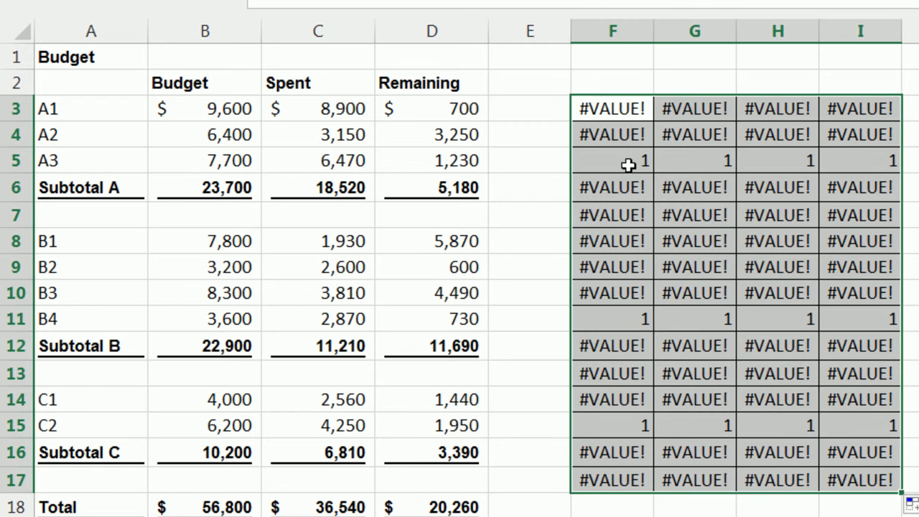
{"action": "left_click_drag", "start_coordinate": [627, 162], "coordinate": [860, 162]}
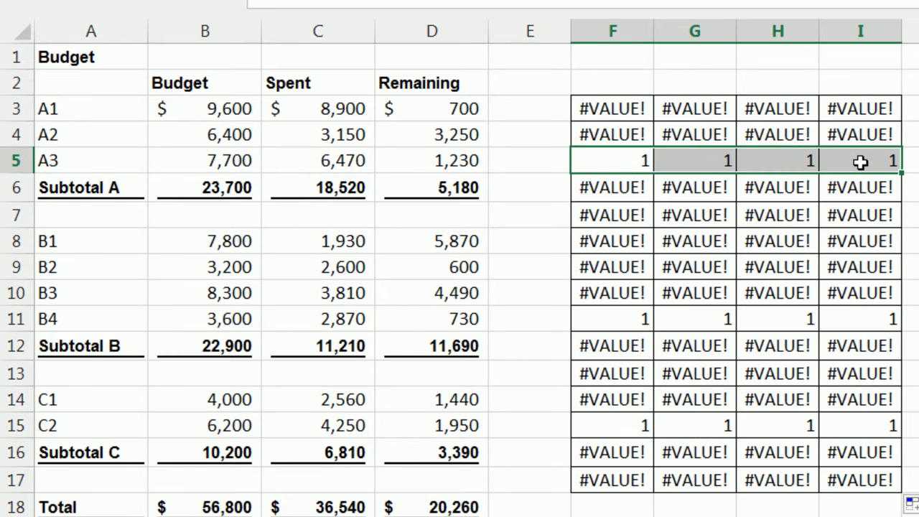
{"action": "left_click", "coordinate": [617, 319]}
{"action": "left_click_drag", "start_coordinate": [667, 320], "coordinate": [840, 319]}
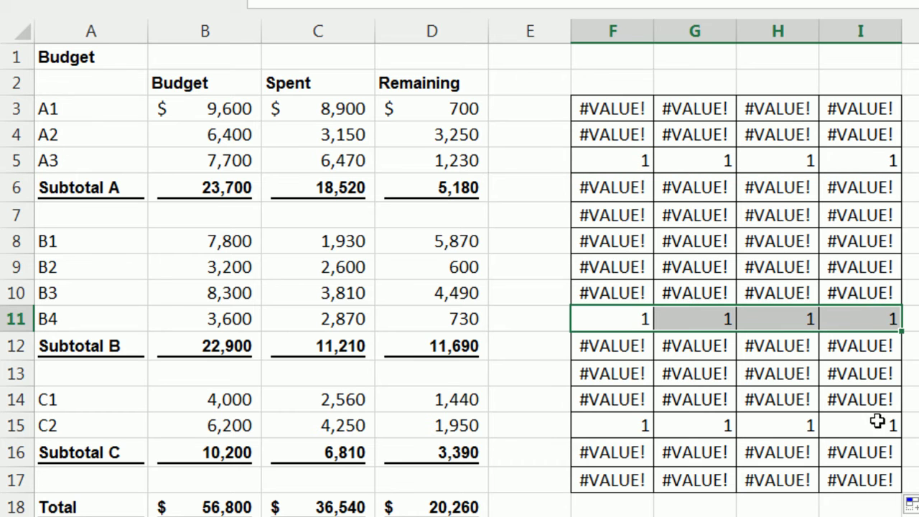
{"action": "left_click_drag", "start_coordinate": [877, 422], "coordinate": [604, 427]}
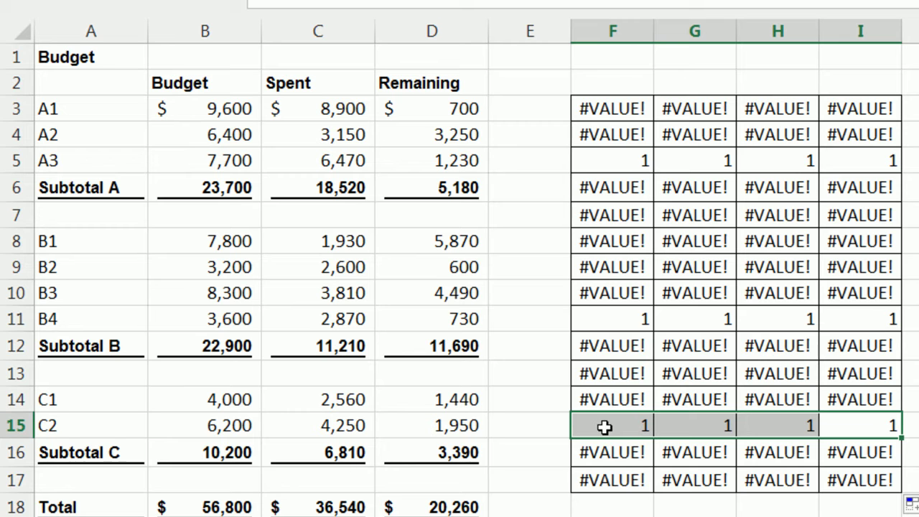
{"action": "left_click", "coordinate": [609, 112]}
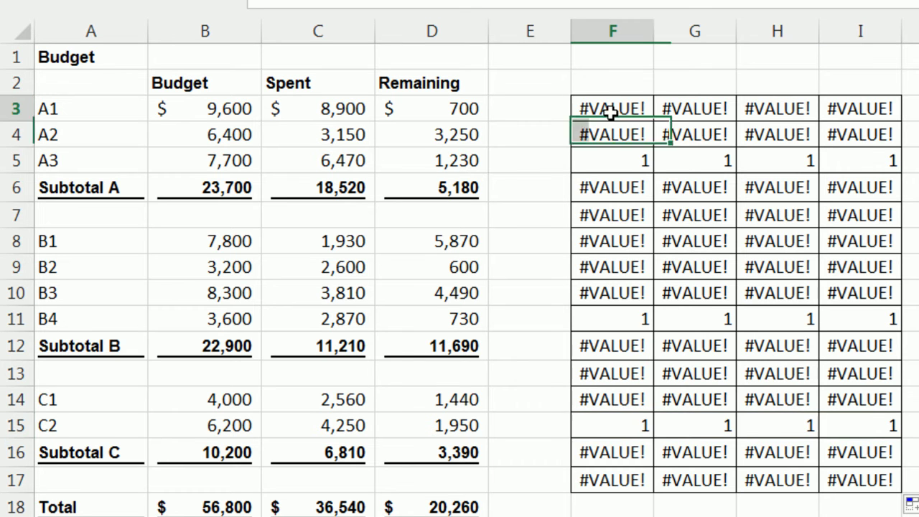
{"action": "double_click", "coordinate": [608, 111]}
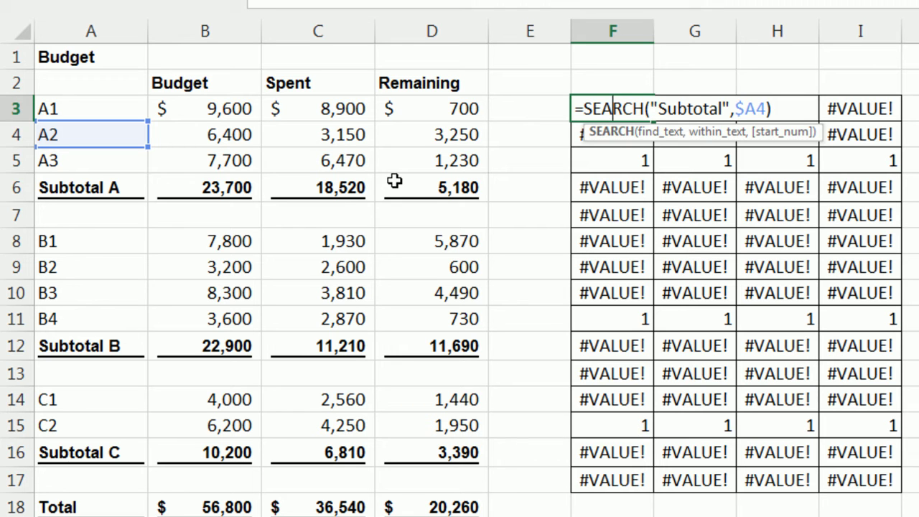
Copy the SEARCH formula text from F3 and select the budget rows A3:D16.
{"action": "left_click", "coordinate": [618, 155]}
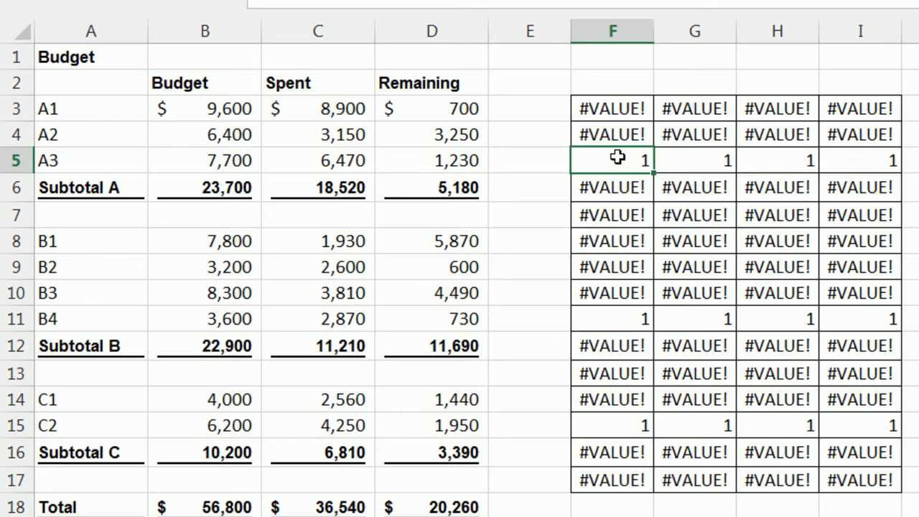
{"action": "double_click", "coordinate": [615, 110]}
{"action": "left_click_drag", "start_coordinate": [574, 109], "coordinate": [869, 118]}
{"action": "key", "text": "ctrl+c"}
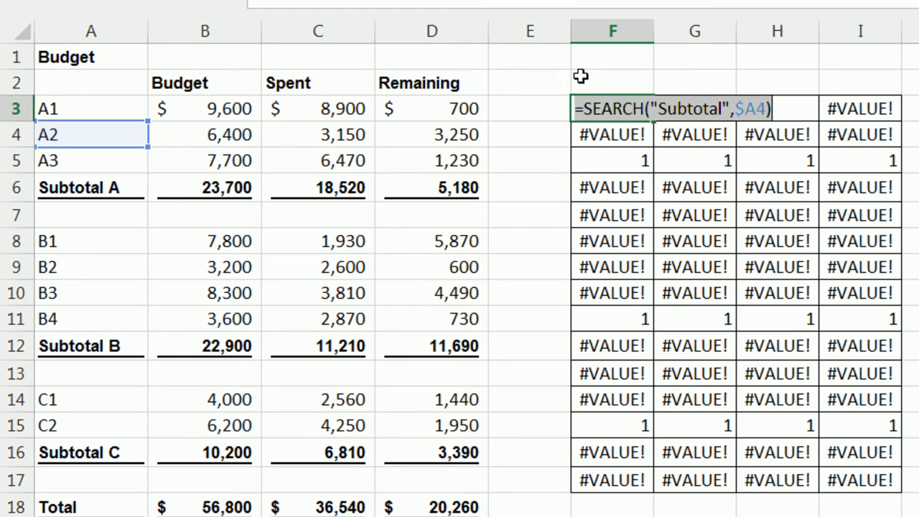
{"action": "left_click_drag", "start_coordinate": [100, 110], "coordinate": [429, 450]}
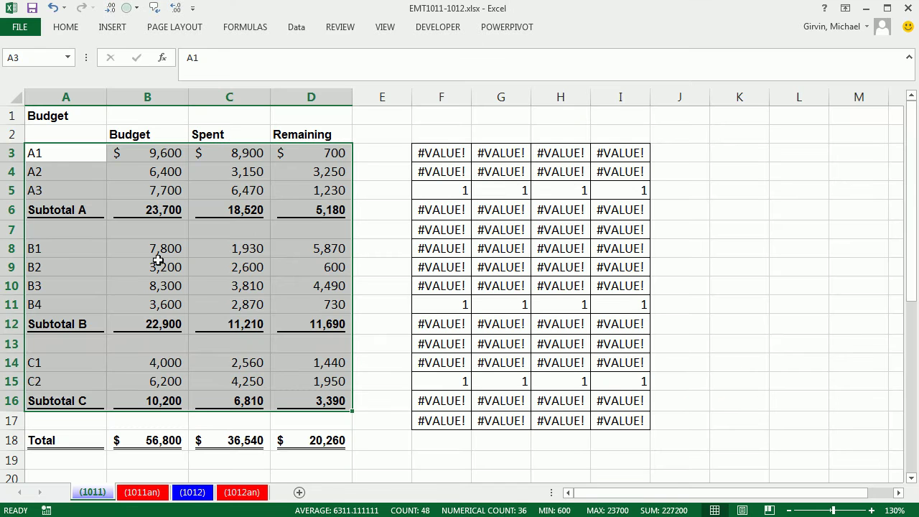
Open the New Formatting Rule dialog for A3:D16 with the Alt, H, L, N shortcut.
{"action": "left_click", "coordinate": [66, 28]}
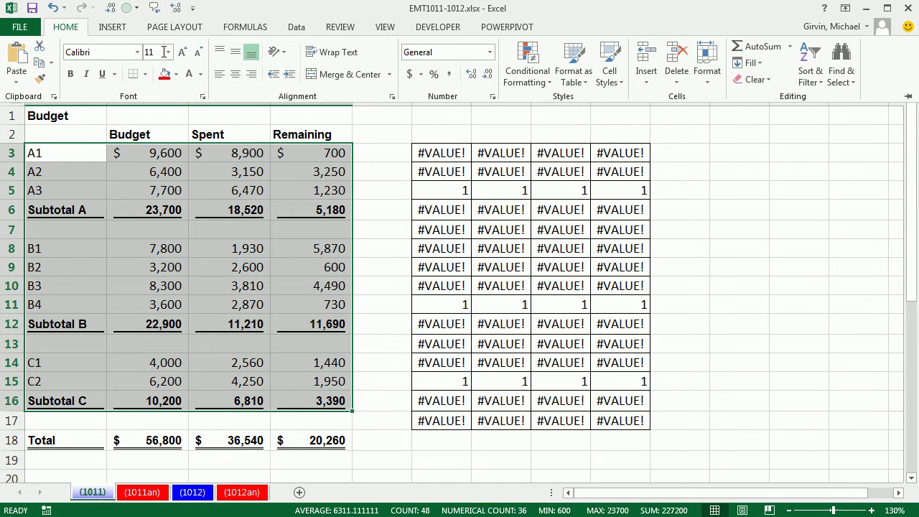
{"action": "left_click", "coordinate": [527, 75]}
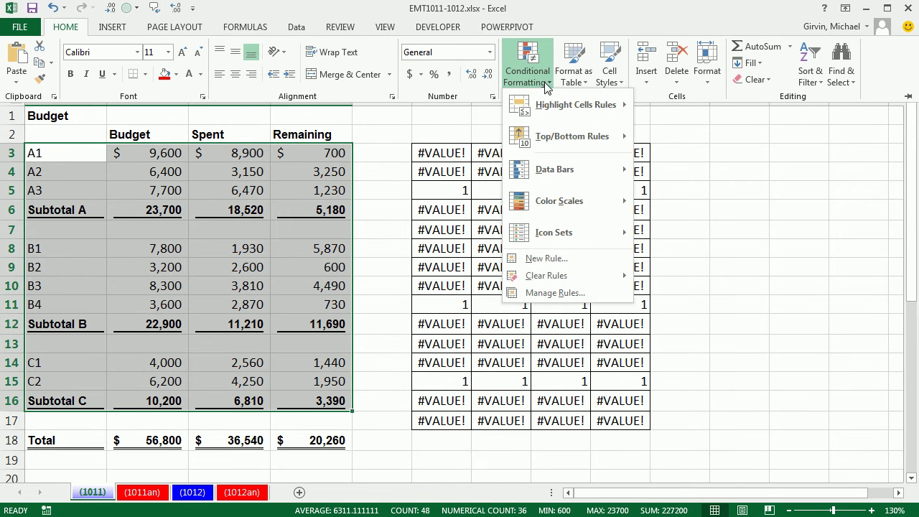
{"action": "left_click", "coordinate": [546, 258]}
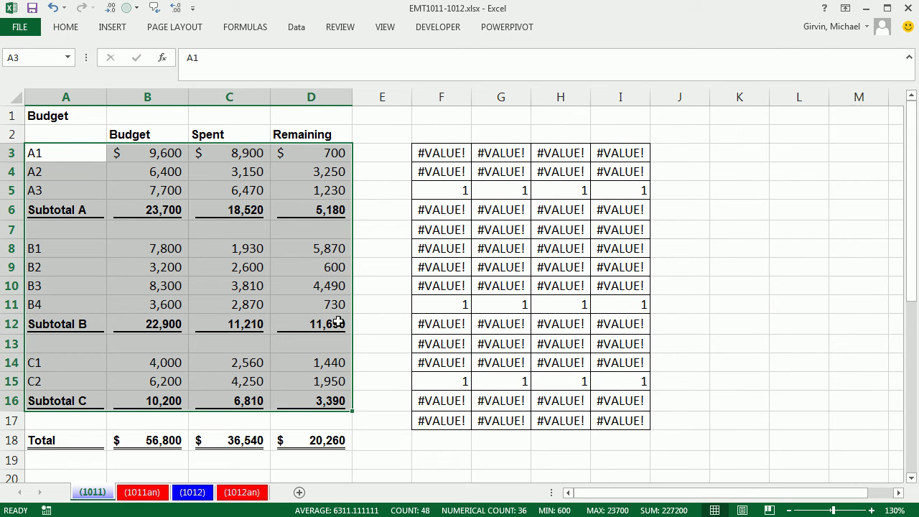
{"action": "key", "text": "alt+o"}
{"action": "key", "text": "d"}
{"action": "key", "text": "alt"}
{"action": "key", "text": "h"}
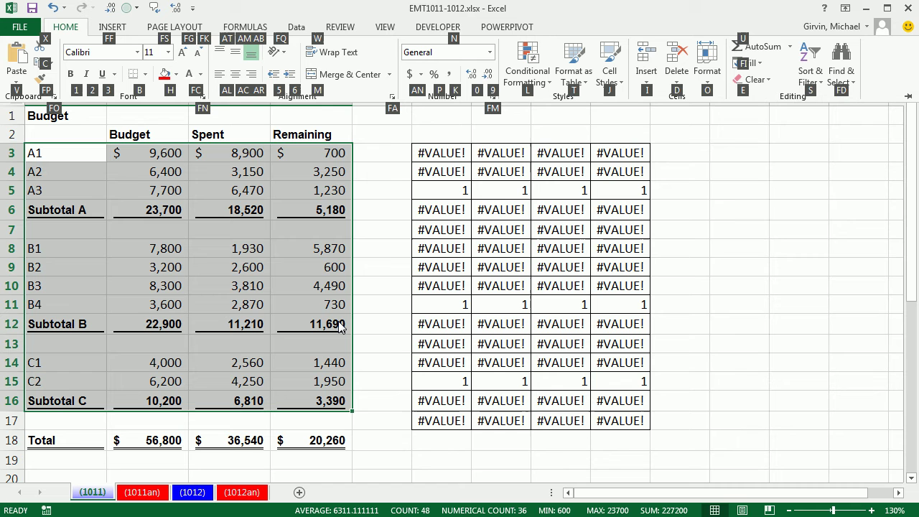
{"action": "key", "text": "l"}
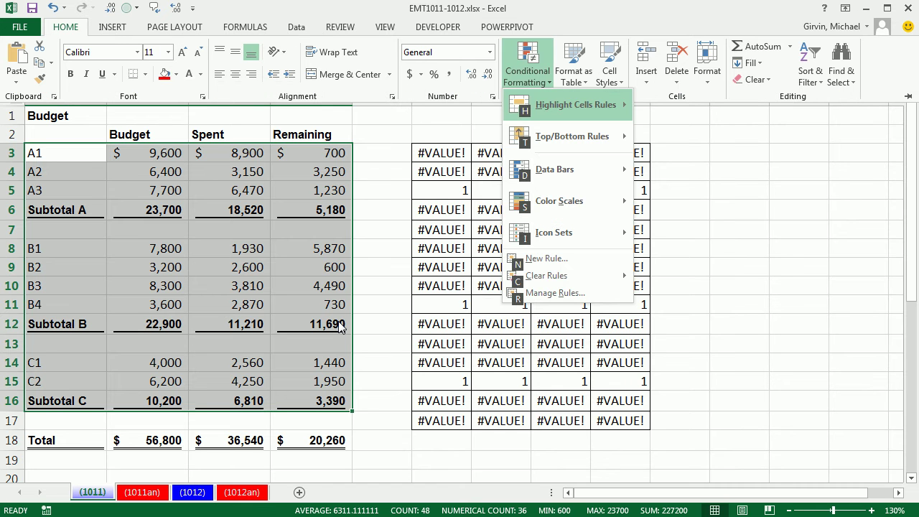
{"action": "key", "text": "n"}
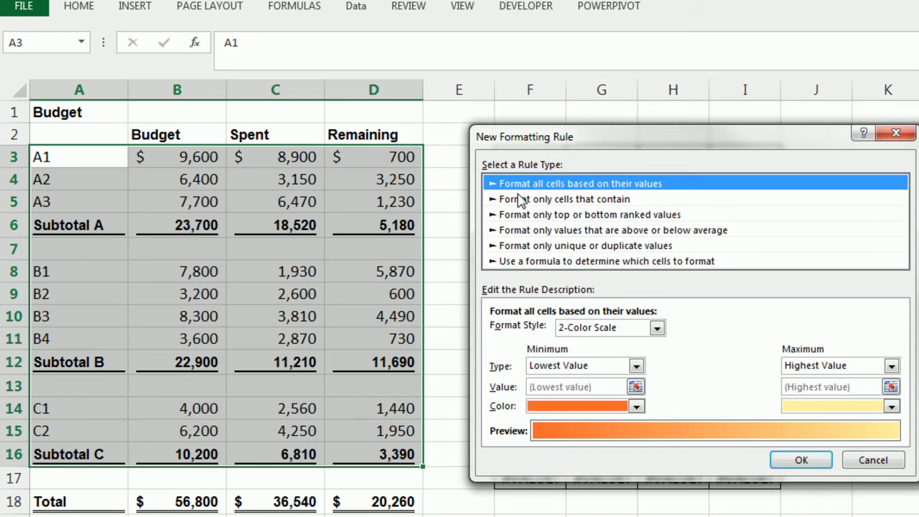
Add a formula rule =SEARCH("Subtotal",$A4) with a yellow fill to the budget rows.
{"action": "left_click", "coordinate": [522, 262]}
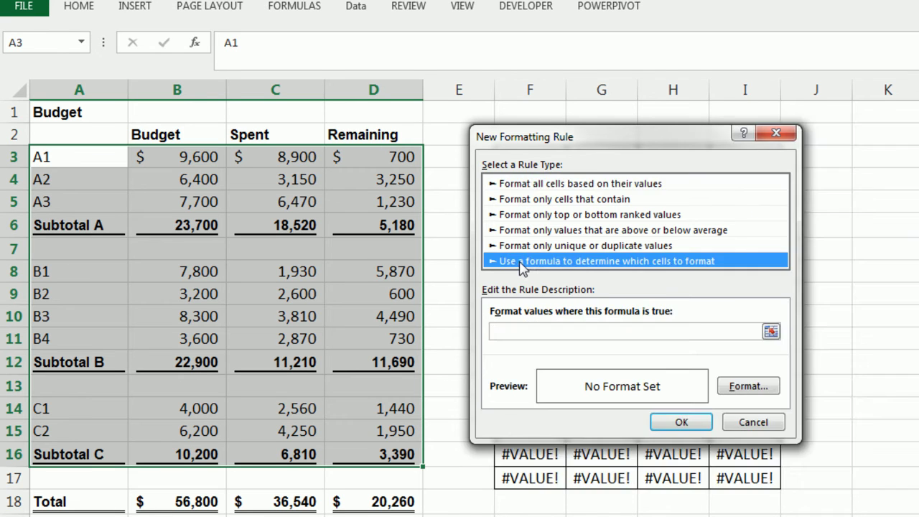
{"action": "left_click", "coordinate": [527, 331]}
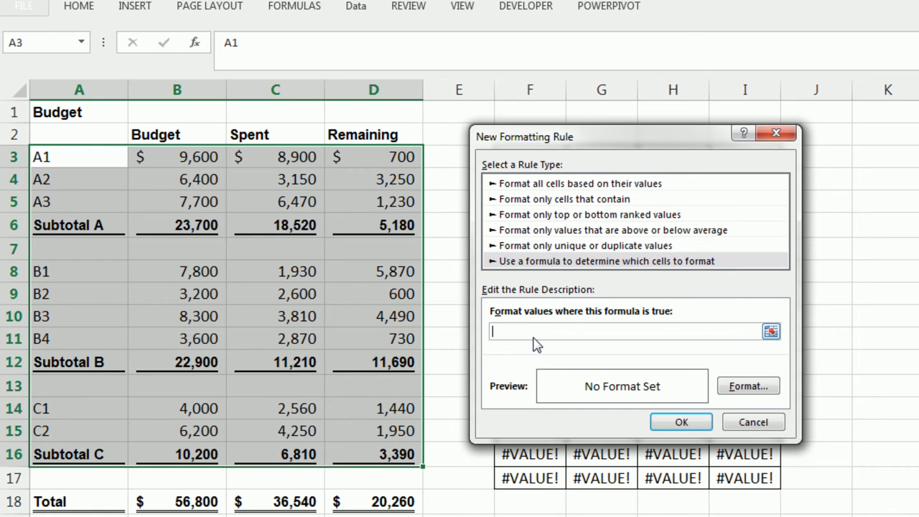
{"action": "key", "text": "ctrl+v"}
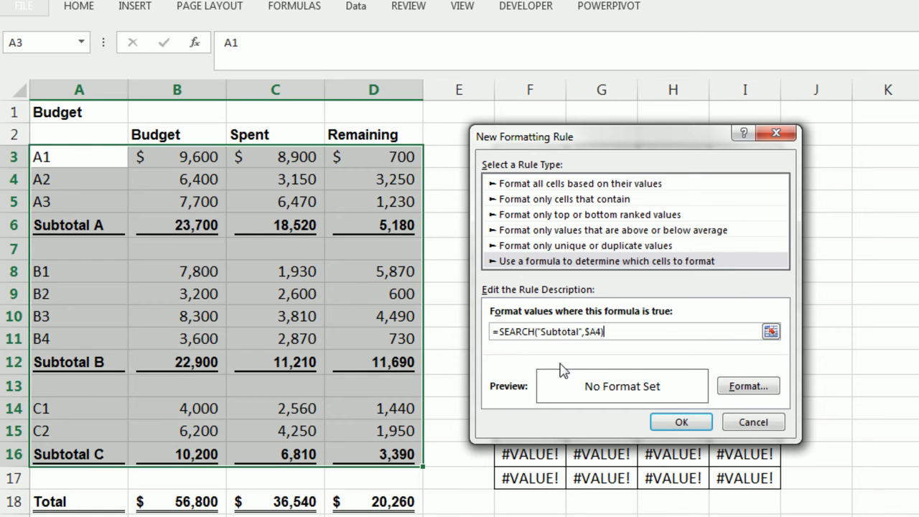
{"action": "left_click", "coordinate": [750, 387]}
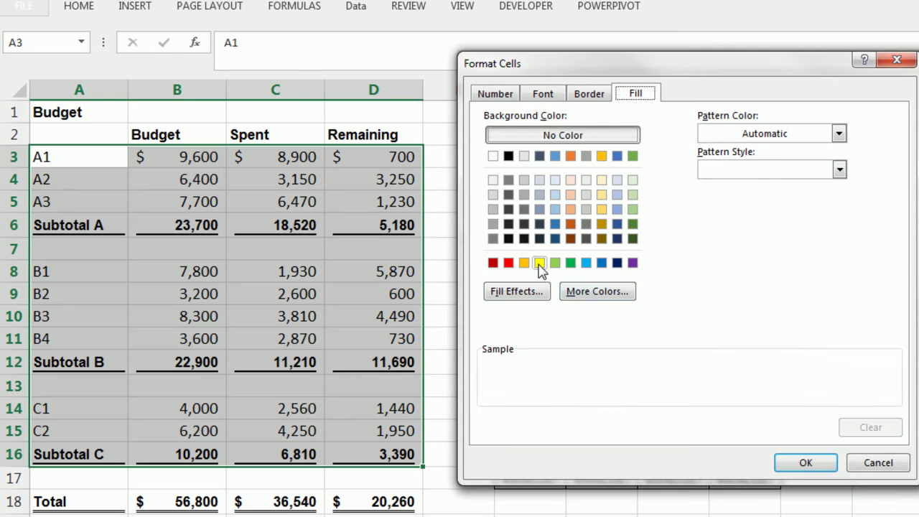
{"action": "left_click", "coordinate": [539, 262]}
{"action": "left_click", "coordinate": [806, 463]}
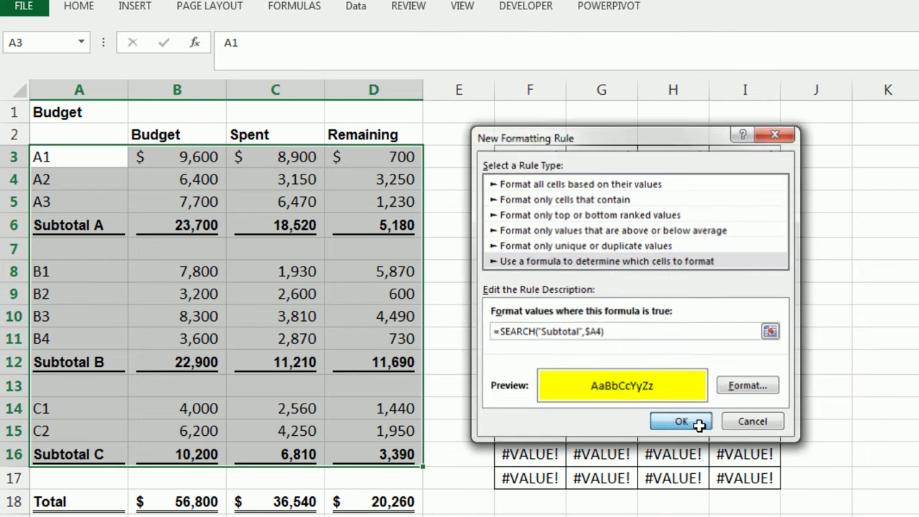
{"action": "left_click", "coordinate": [699, 423]}
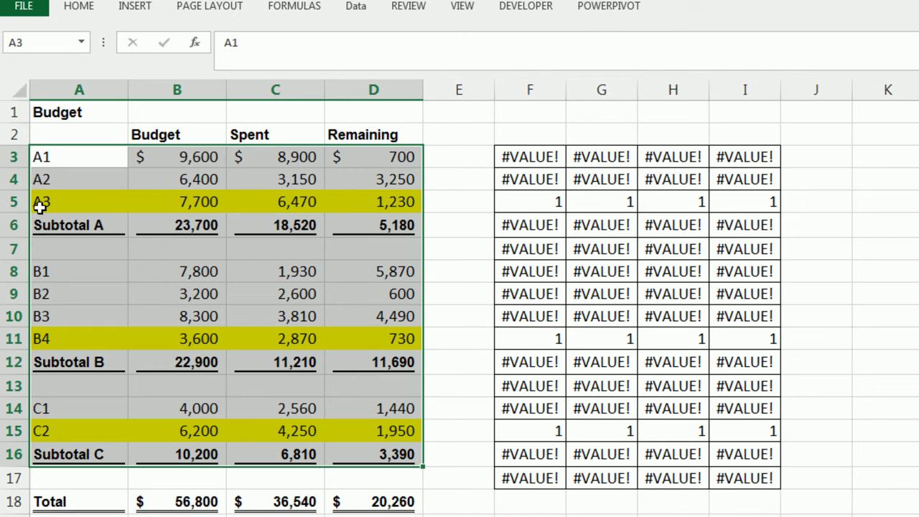
{"action": "left_click_drag", "start_coordinate": [37, 204], "coordinate": [355, 207]}
{"action": "left_click_drag", "start_coordinate": [366, 341], "coordinate": [99, 338]}
{"action": "left_click_drag", "start_coordinate": [379, 435], "coordinate": [72, 428]}
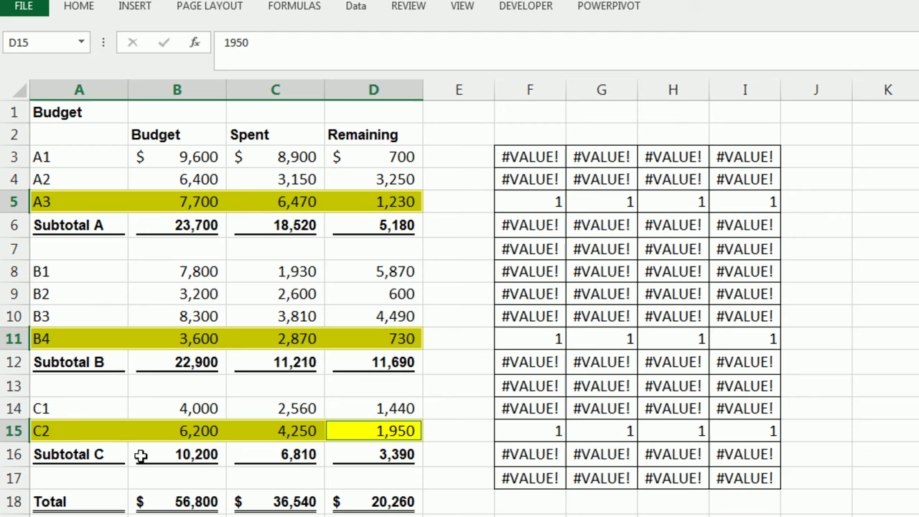
{"action": "left_click_drag", "start_coordinate": [68, 431], "coordinate": [370, 435]}
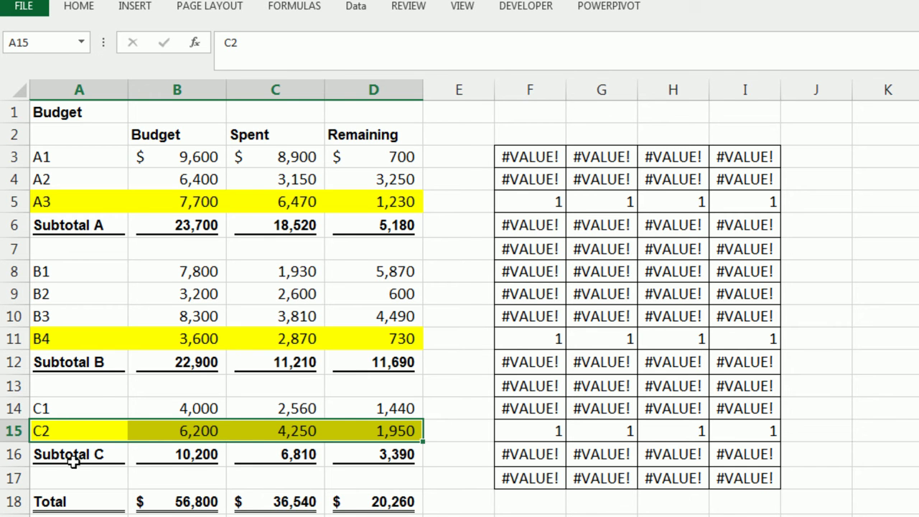
{"action": "left_click", "coordinate": [847, 430]}
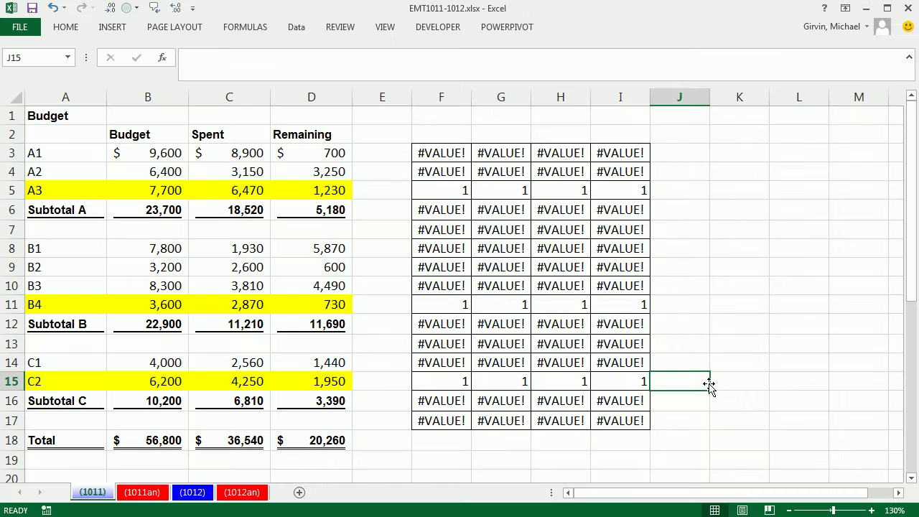
Browse the budget and Item tables, checking the Subtotal B formula in B12.
{"action": "scroll", "coordinate": [849, 436], "scroll_direction": "down", "scroll_amount": 7}
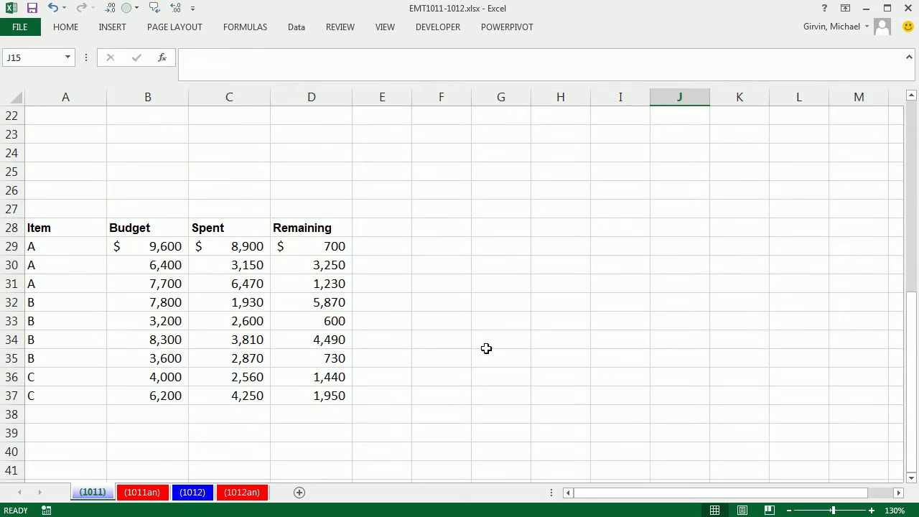
{"action": "left_click", "coordinate": [127, 299]}
{"action": "scroll", "coordinate": [144, 324], "scroll_direction": "up", "scroll_amount": 3}
{"action": "scroll", "coordinate": [145, 325], "scroll_direction": "up", "scroll_amount": 3}
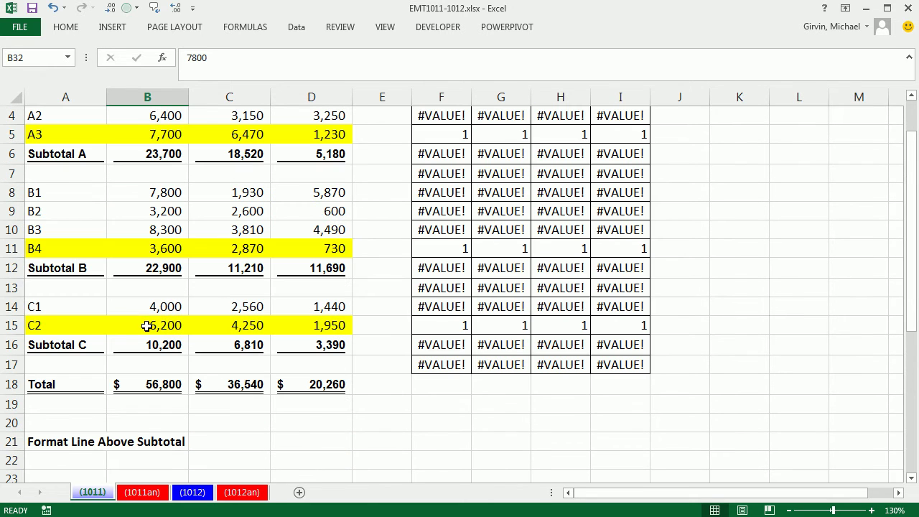
{"action": "left_click", "coordinate": [150, 266]}
{"action": "key", "text": "F2"}
{"action": "key", "text": "Escape"}
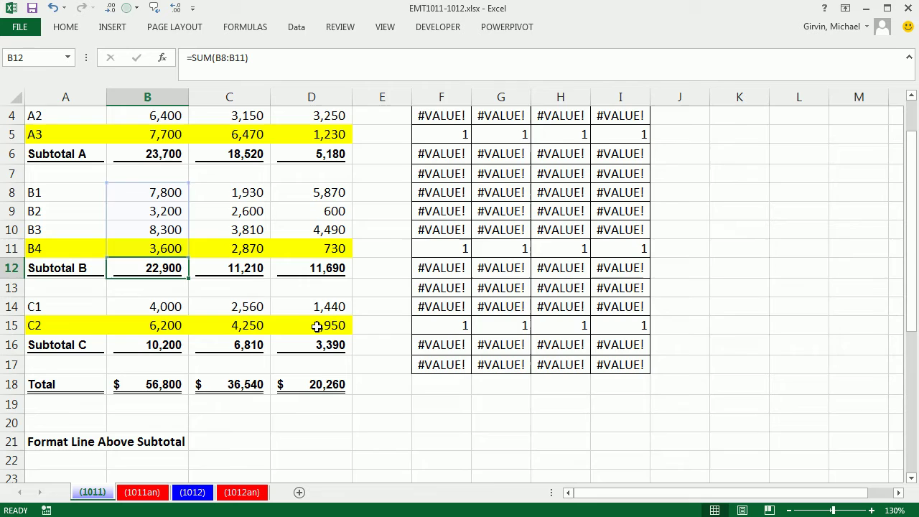
{"action": "scroll", "coordinate": [314, 327], "scroll_direction": "down", "scroll_amount": 5}
{"action": "left_click", "coordinate": [146, 369]}
{"action": "scroll", "coordinate": [199, 366], "scroll_direction": "down", "scroll_amount": 2}
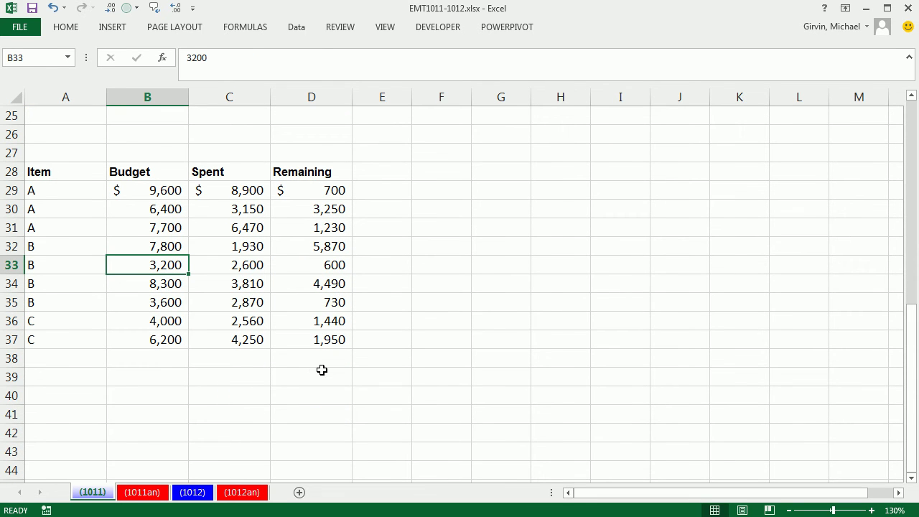
{"action": "scroll", "coordinate": [86, 317], "scroll_direction": "up", "scroll_amount": 8}
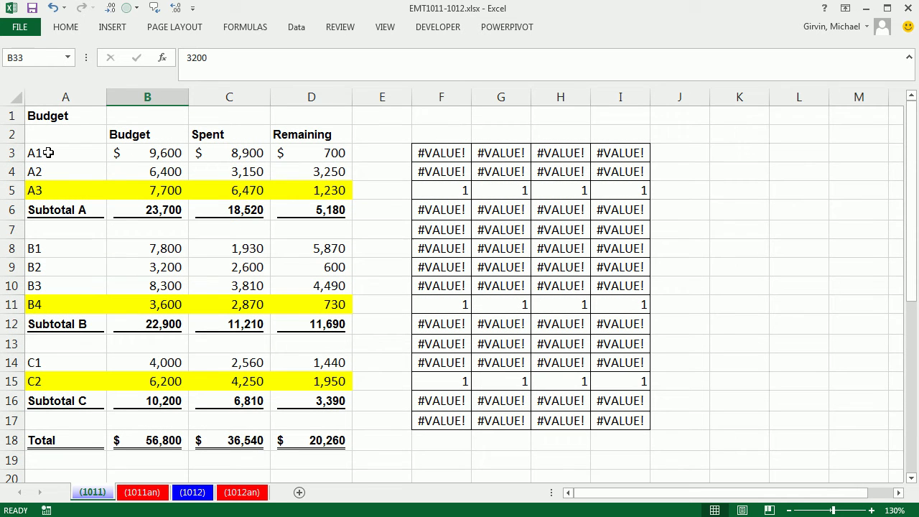
{"action": "left_click", "coordinate": [47, 152]}
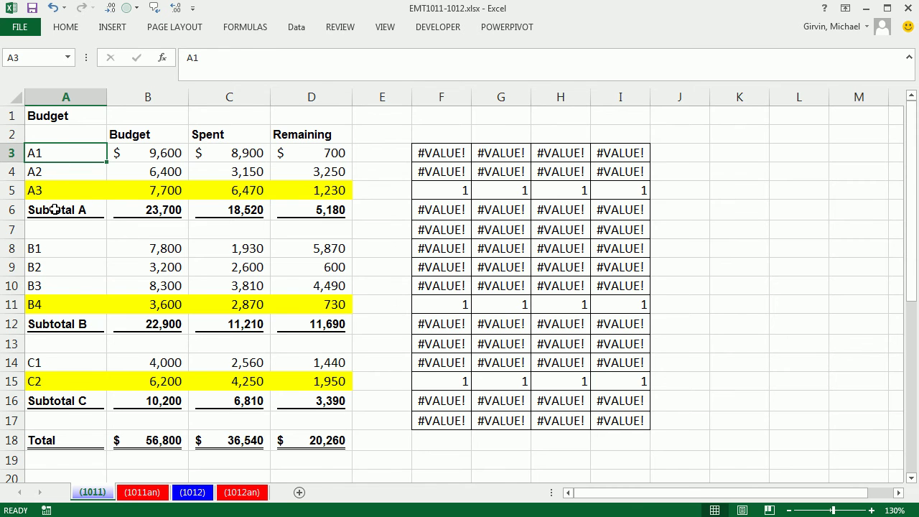
Sort the Item table A to Z from cell A30.
{"action": "scroll", "coordinate": [250, 376], "scroll_direction": "down", "scroll_amount": 5}
{"action": "scroll", "coordinate": [249, 381], "scroll_direction": "down", "scroll_amount": 3}
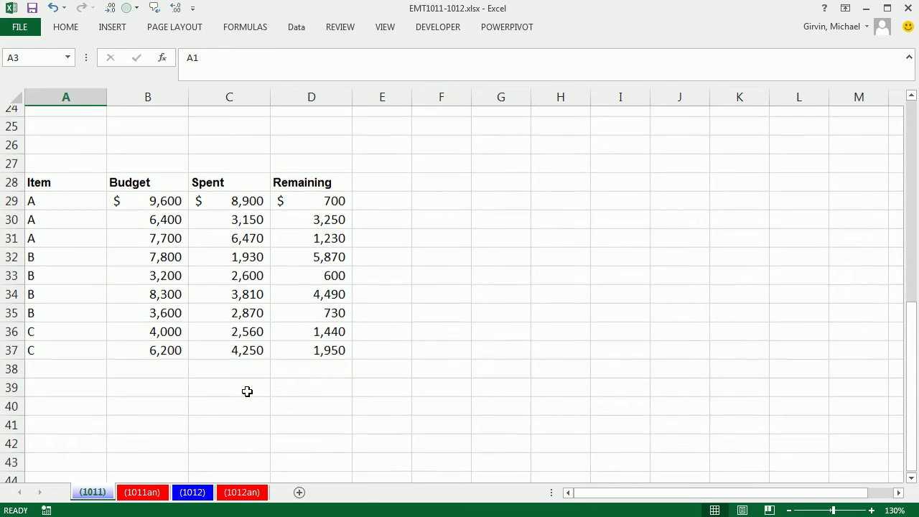
{"action": "left_click_drag", "start_coordinate": [52, 193], "coordinate": [49, 301]}
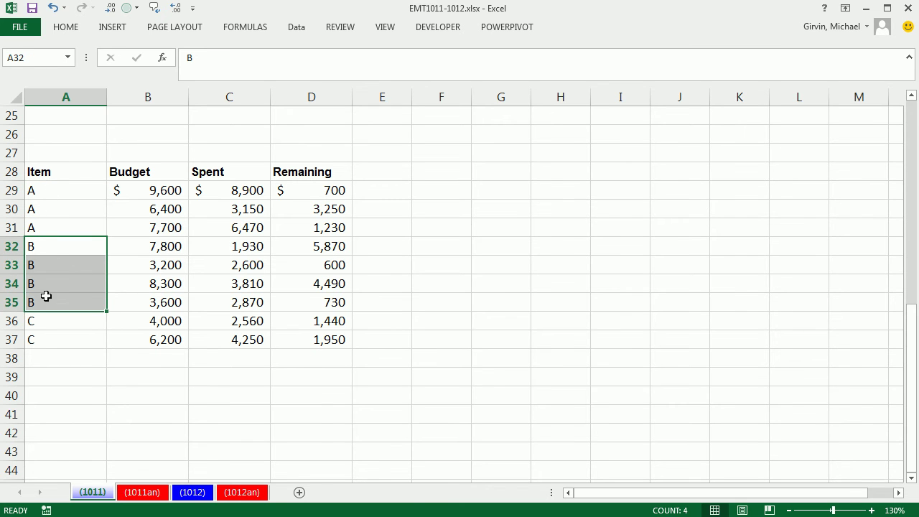
{"action": "right_click", "coordinate": [68, 210]}
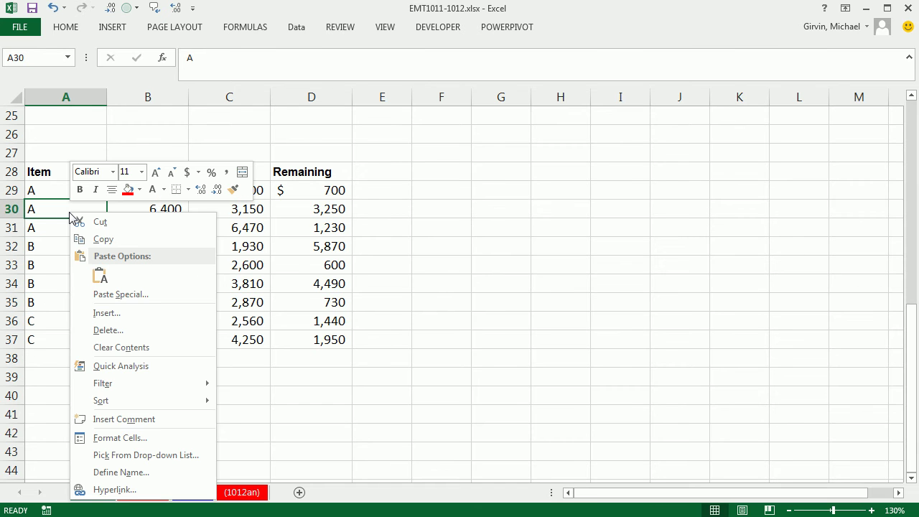
{"action": "mouse_move", "coordinate": [117, 401]}
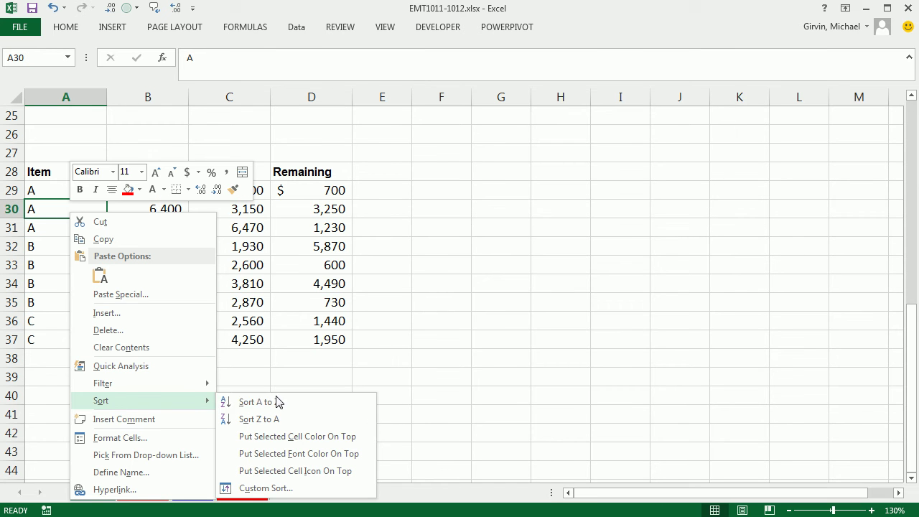
{"action": "left_click", "coordinate": [319, 403]}
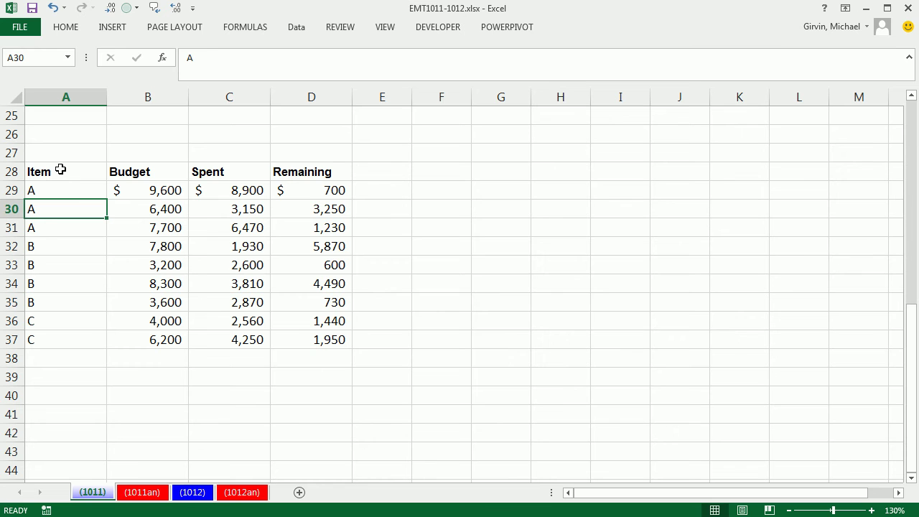
Try Subtotal on the header row A28:D28 and dismiss the resulting error.
{"action": "left_click_drag", "start_coordinate": [60, 170], "coordinate": [317, 171]}
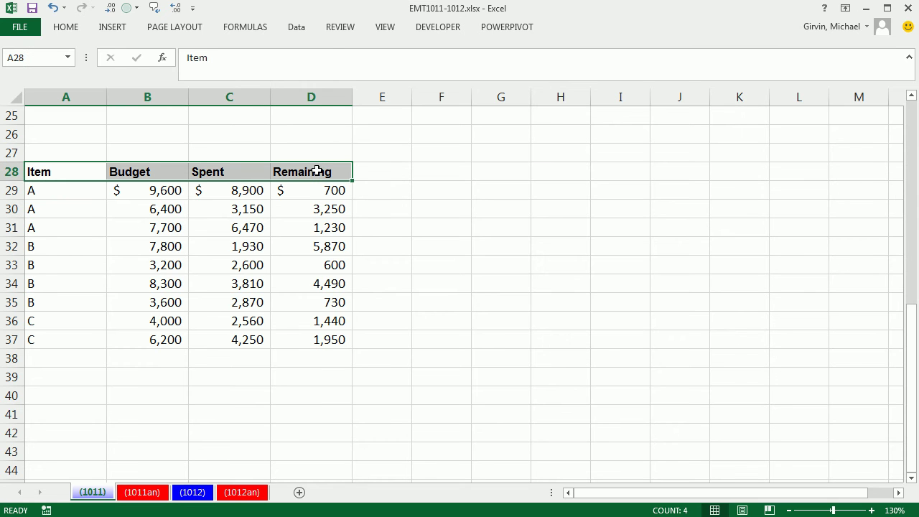
{"action": "left_click", "coordinate": [297, 28]}
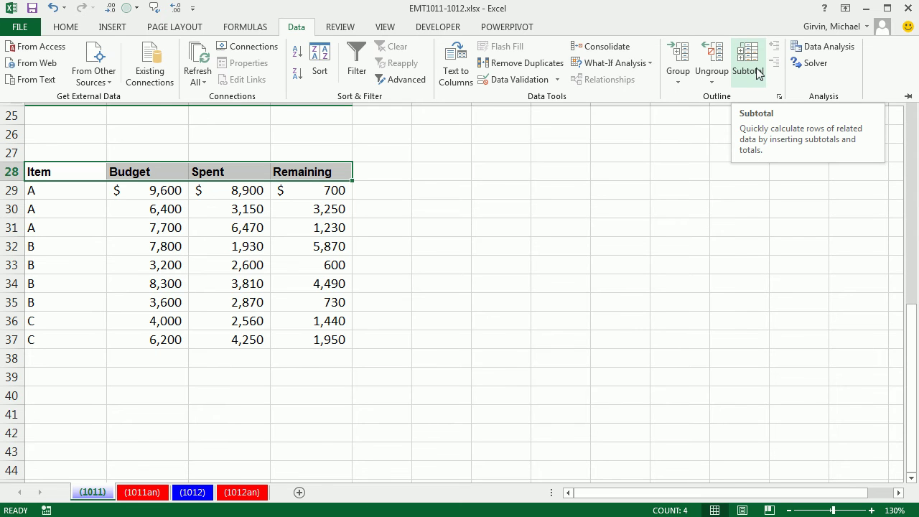
{"action": "key", "text": "Escape"}
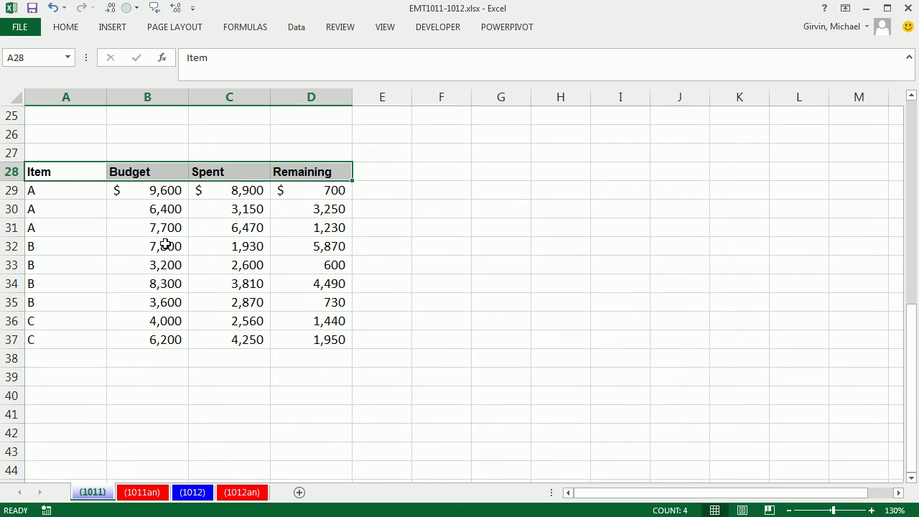
{"action": "key", "text": "alt"}
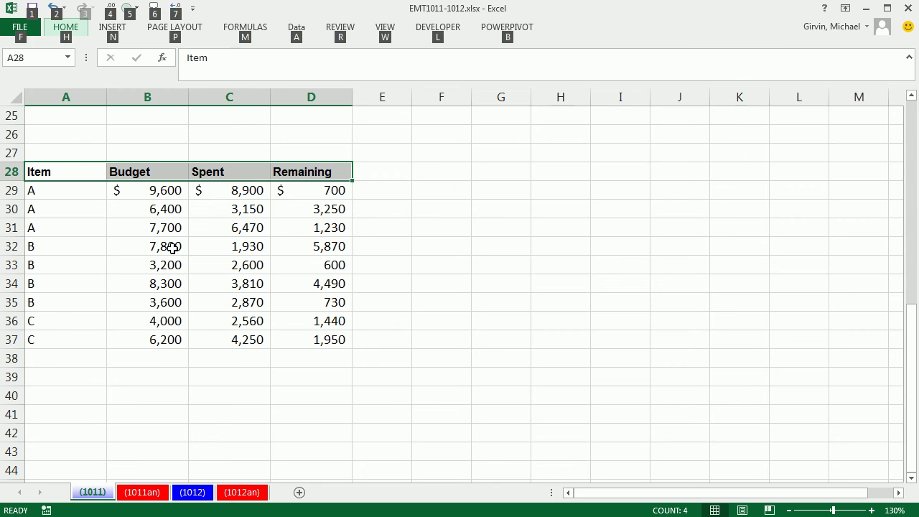
{"action": "key", "text": "d"}
{"action": "key", "text": "b"}
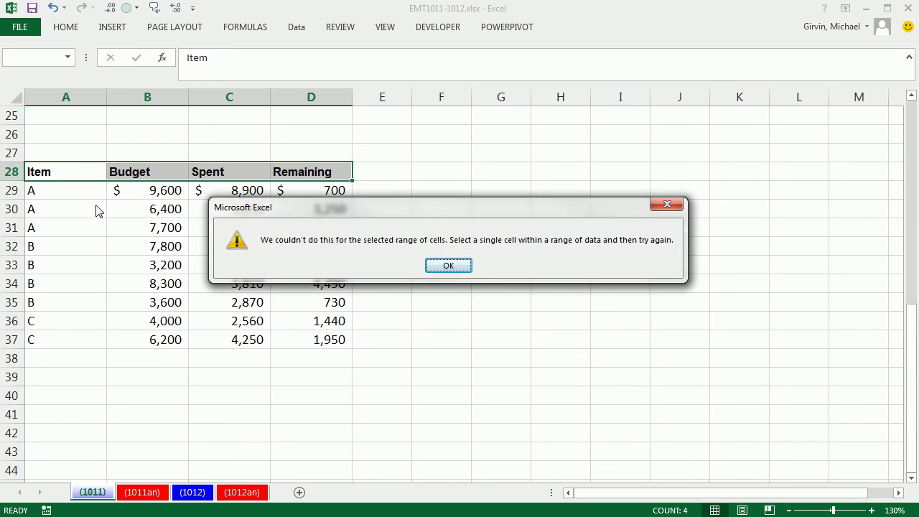
{"action": "left_click_drag", "start_coordinate": [227, 205], "coordinate": [229, 206]}
{"action": "key", "text": "Return"}
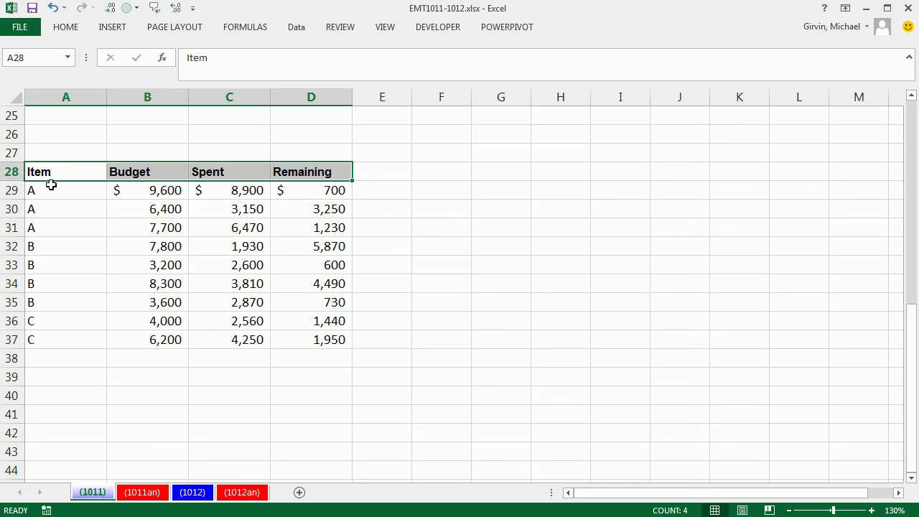
Open the Subtotal dialog from data cell B30.
{"action": "left_click", "coordinate": [140, 212]}
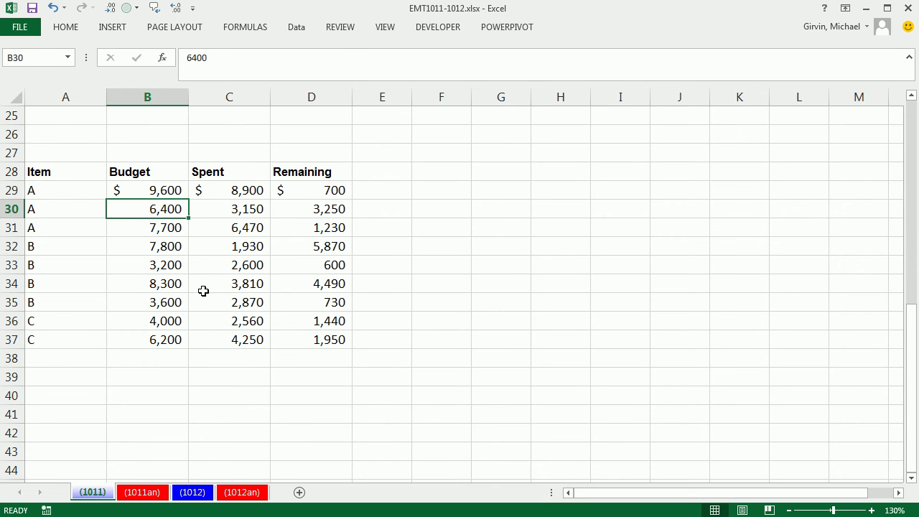
{"action": "key", "text": "alt"}
{"action": "key", "text": "a"}
{"action": "key", "text": "b"}
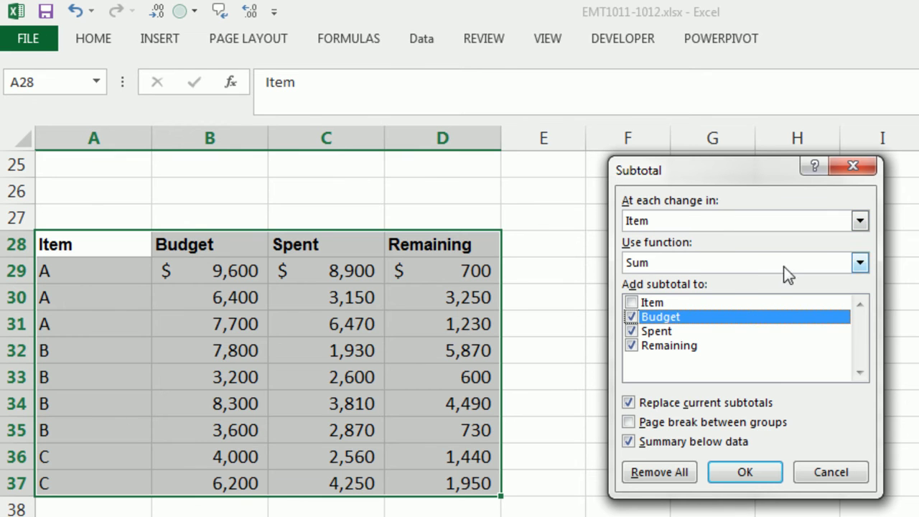
Keep Budget, Spent and Remaining checked for Sum subtotals at each change in Item.
{"action": "left_click", "coordinate": [631, 316]}
{"action": "left_click", "coordinate": [631, 331]}
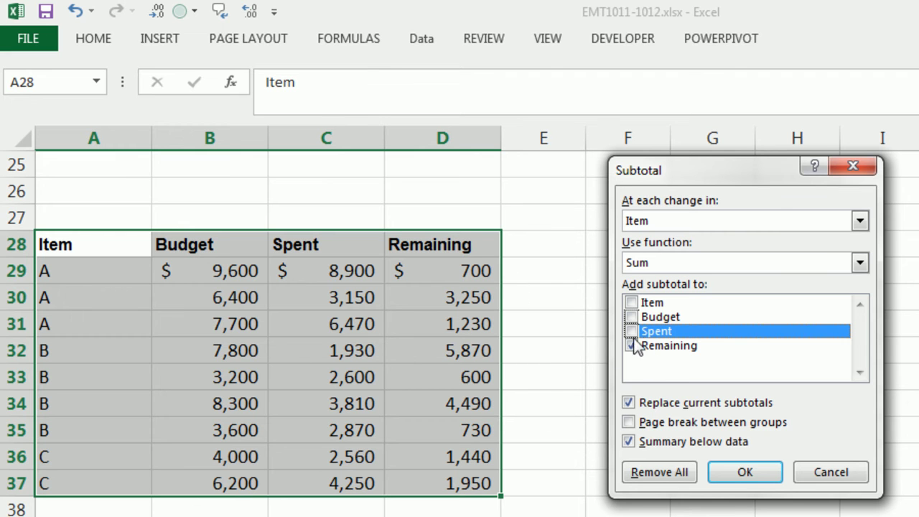
{"action": "left_click", "coordinate": [630, 331]}
{"action": "left_click", "coordinate": [630, 317]}
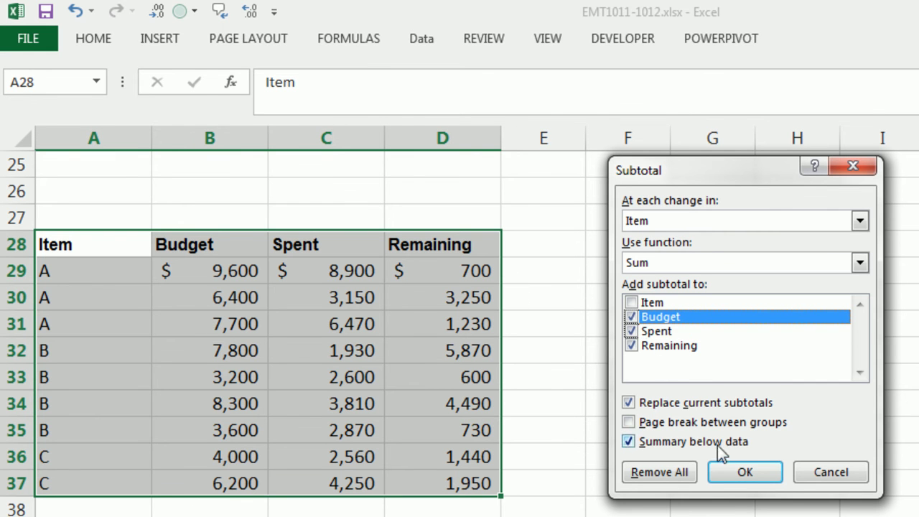
{"action": "left_click", "coordinate": [744, 472]}
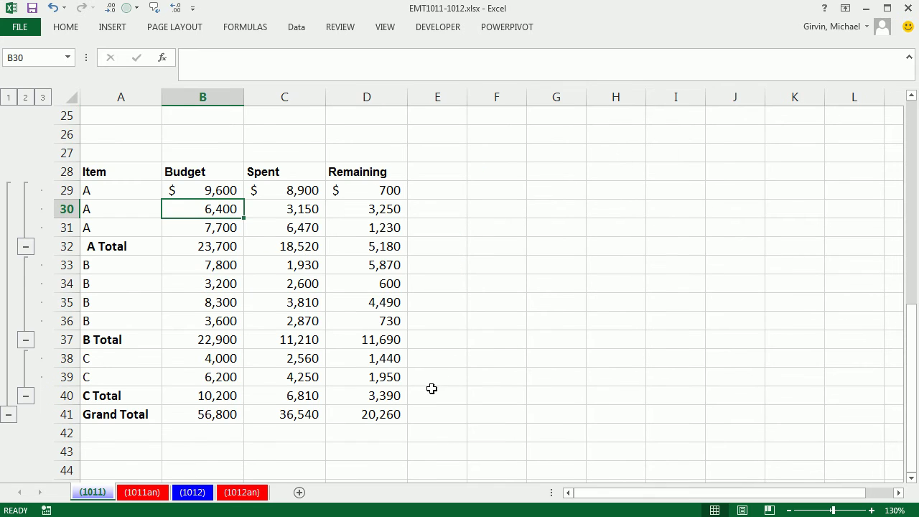
{"action": "left_click", "coordinate": [215, 244]}
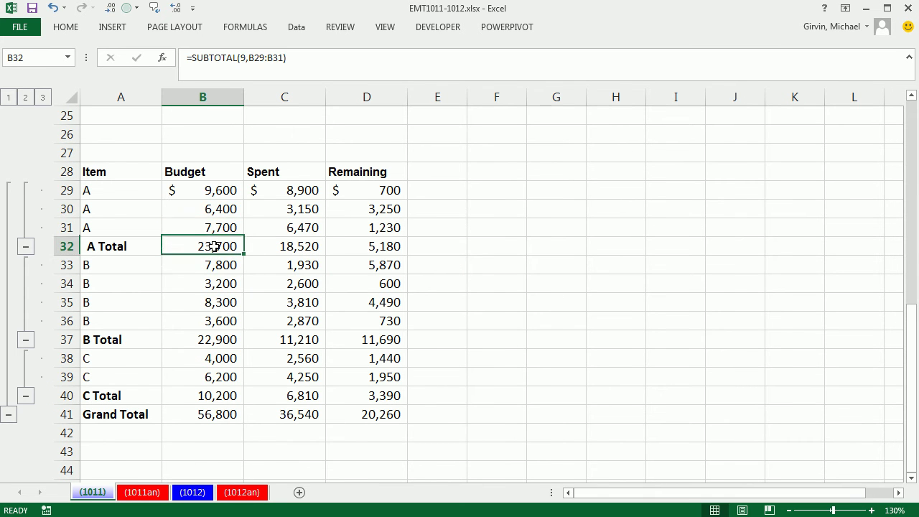
{"action": "double_click", "coordinate": [215, 245]}
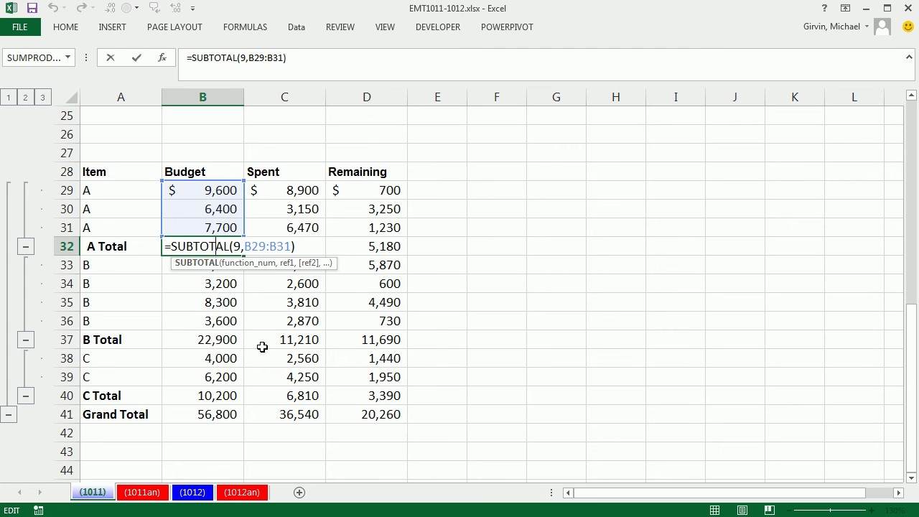
Select the subtotaled data A29:D41 and start a new formula-based formatting rule.
{"action": "key", "text": "Escape"}
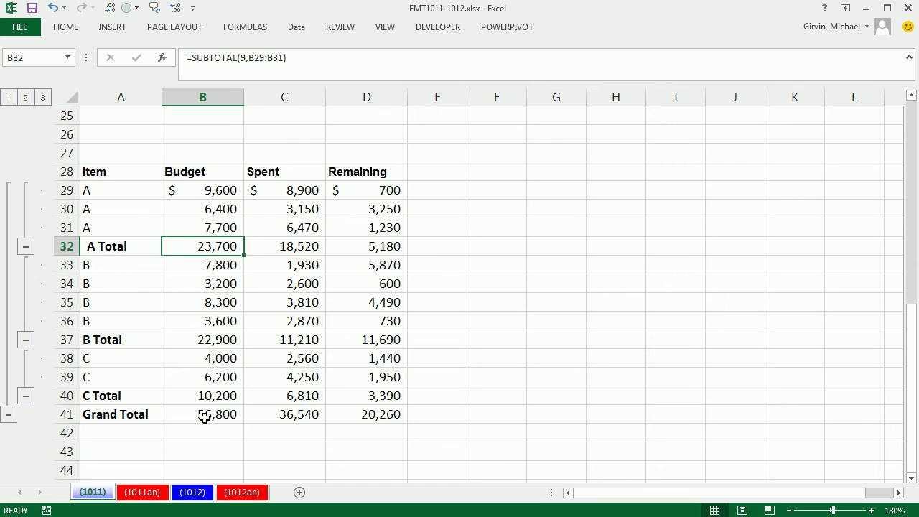
{"action": "left_click_drag", "start_coordinate": [93, 187], "coordinate": [391, 422]}
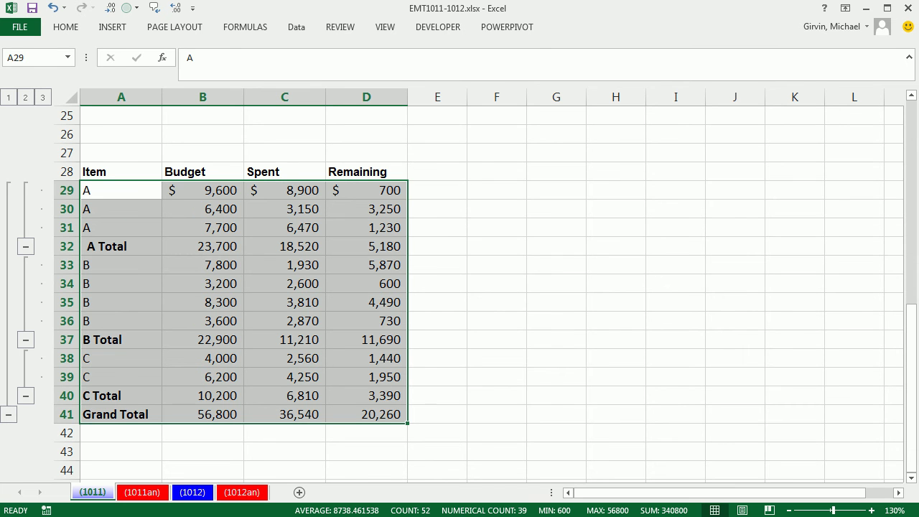
{"action": "key", "text": "alt+h"}
{"action": "key", "text": "l"}
{"action": "key", "text": "r"}
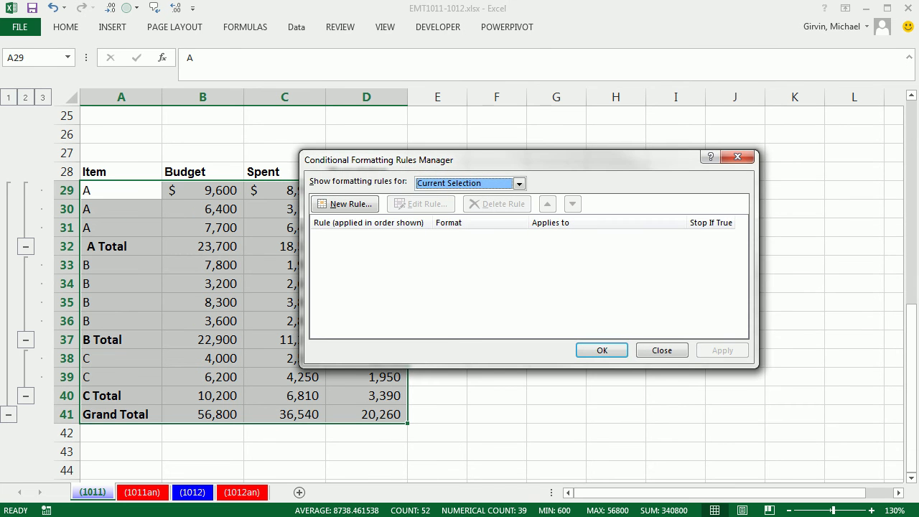
{"action": "key", "text": "alt+n"}
{"action": "key", "text": "Down"}
{"action": "key", "text": "Down"}
{"action": "key", "text": "Down"}
{"action": "key", "text": "Down"}
{"action": "key", "text": "Down"}
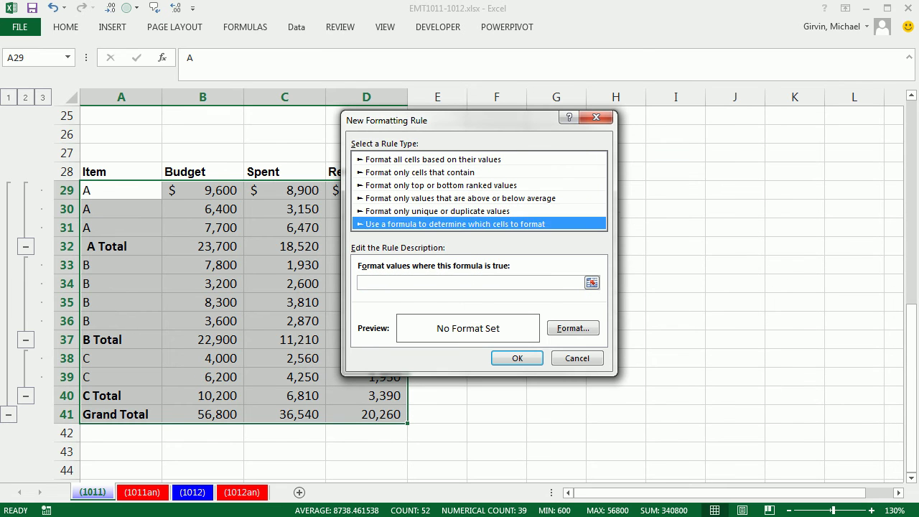
{"action": "key", "text": "Tab"}
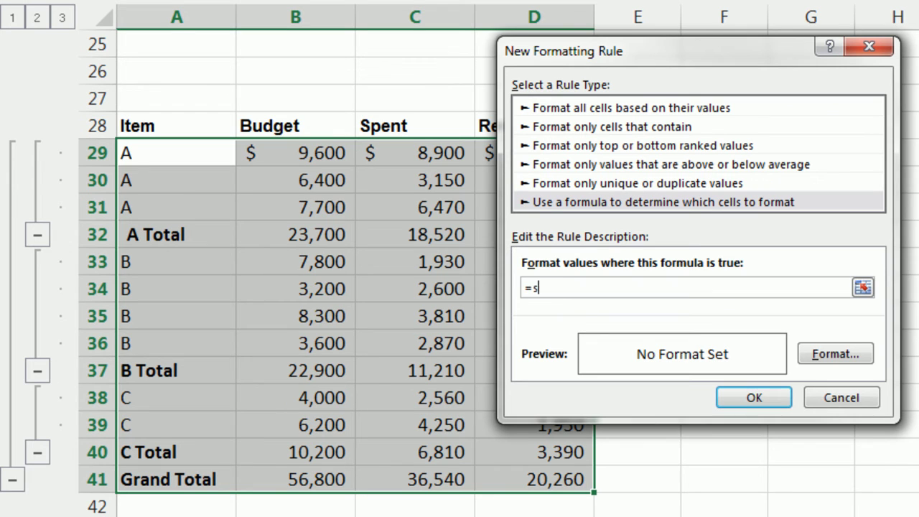
Enter the rule formula =SEARCH("Total",$A30).
{"action": "type", "text": "=search(\"Total\","}
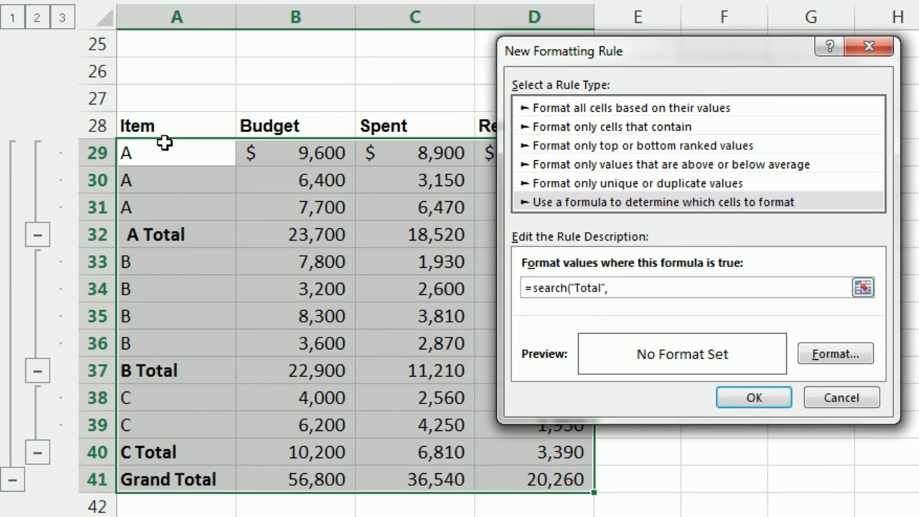
{"action": "left_click", "coordinate": [166, 182]}
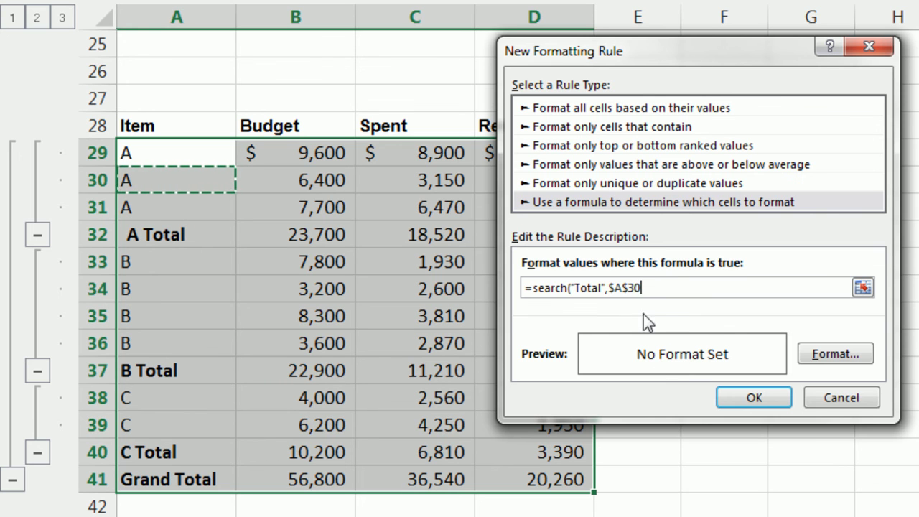
{"action": "key", "text": "F4"}
{"action": "key", "text": "F4"}
{"action": "type", "text": ")"}
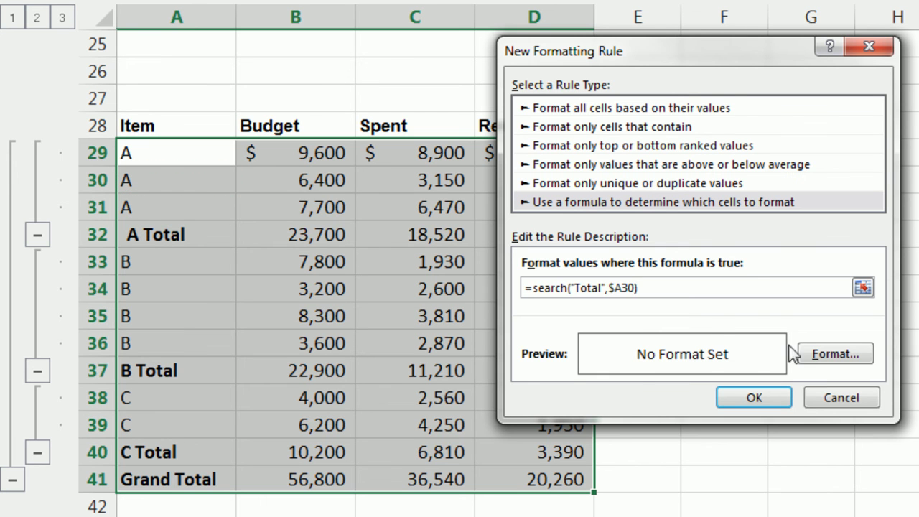
Give the rule a yellow fill and apply it to A29:D41.
{"action": "left_click", "coordinate": [814, 357]}
{"action": "left_click", "coordinate": [559, 332]}
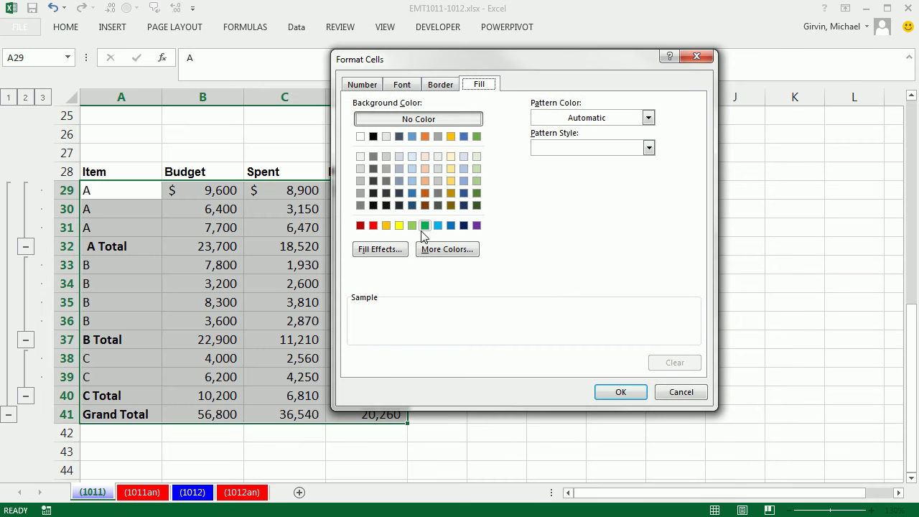
{"action": "left_click", "coordinate": [399, 225]}
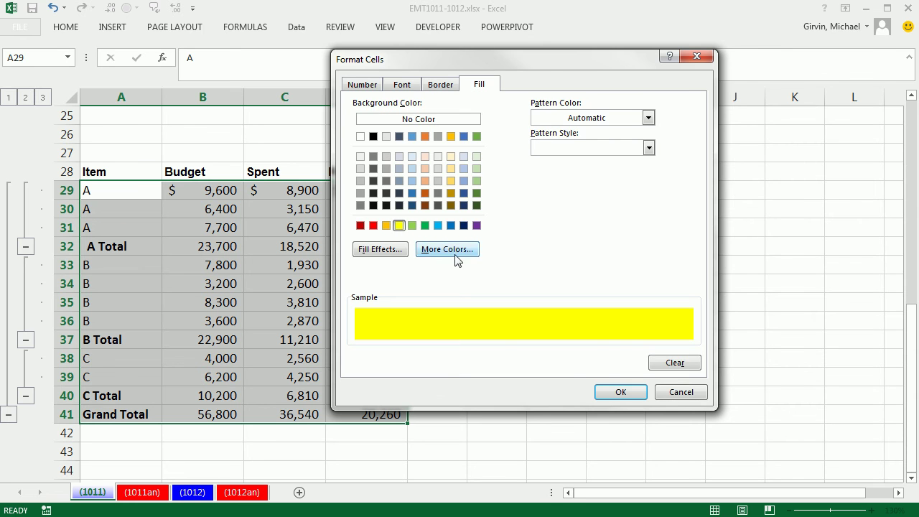
{"action": "left_click", "coordinate": [621, 391]}
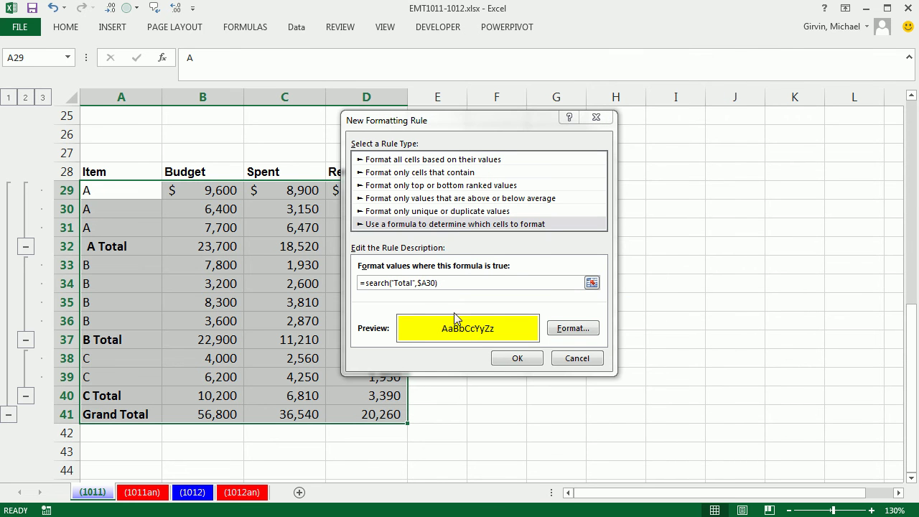
{"action": "left_click", "coordinate": [521, 358]}
{"action": "left_click", "coordinate": [598, 351]}
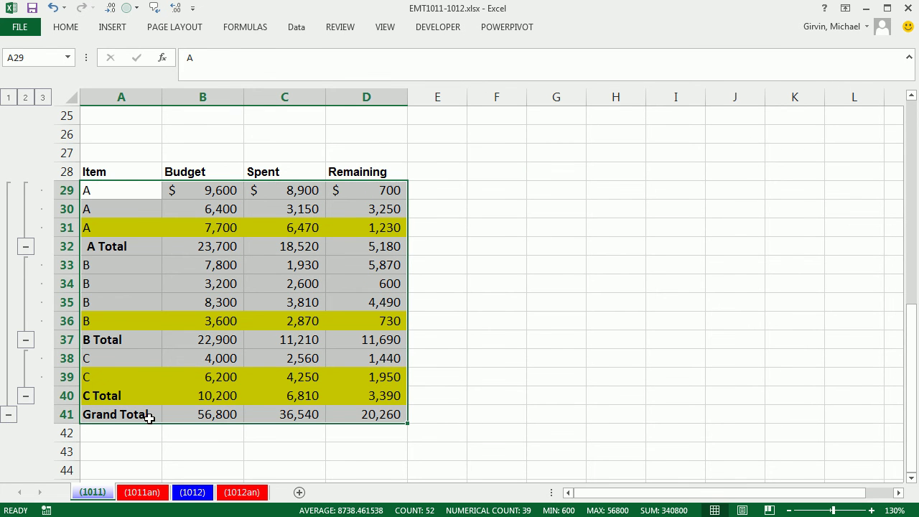
Reselect the whole item table A29:D41.
{"action": "left_click_drag", "start_coordinate": [132, 414], "coordinate": [350, 417]}
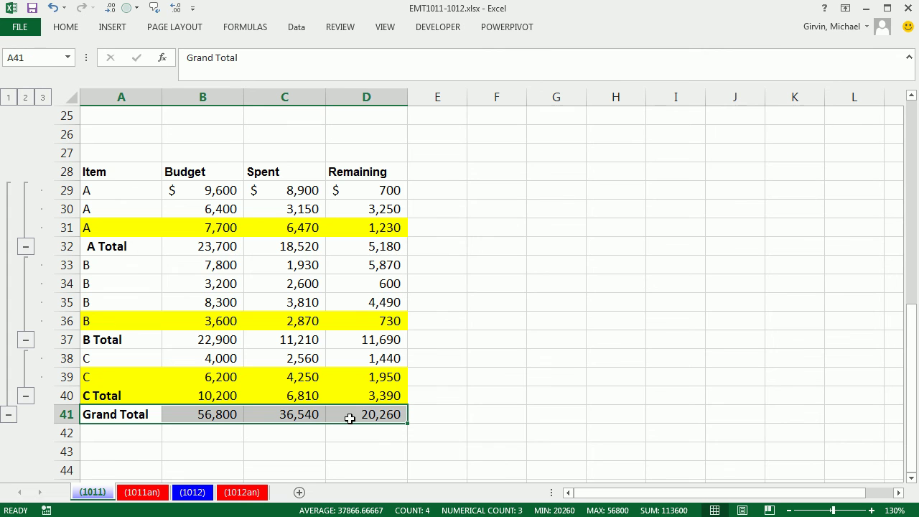
{"action": "left_click", "coordinate": [132, 395]}
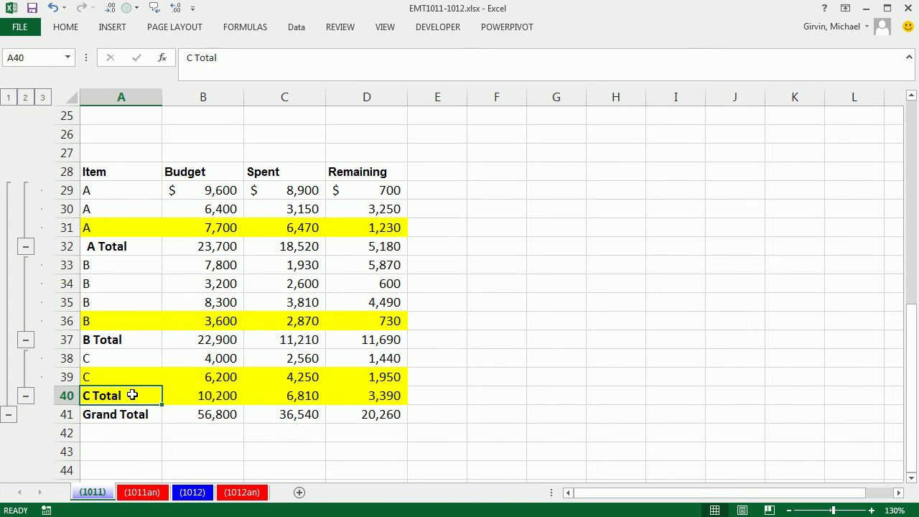
{"action": "left_click", "coordinate": [133, 414]}
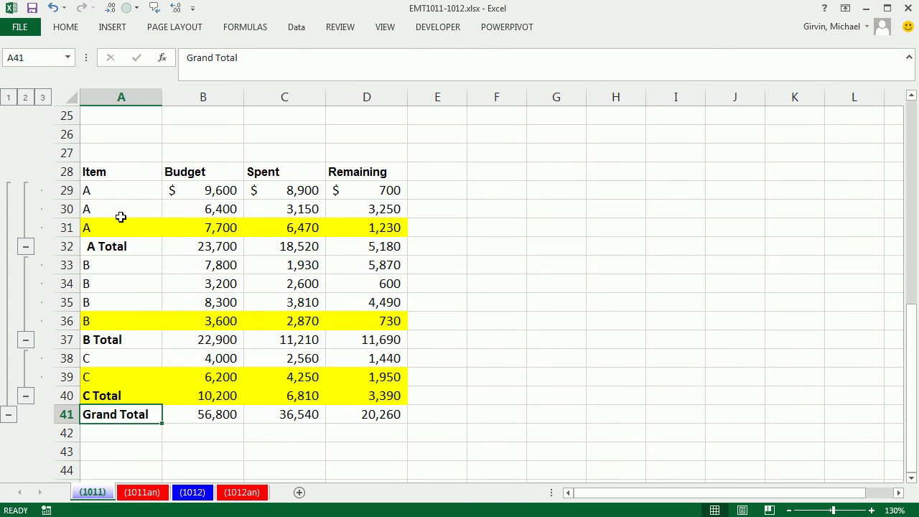
{"action": "left_click_drag", "start_coordinate": [94, 190], "coordinate": [373, 408]}
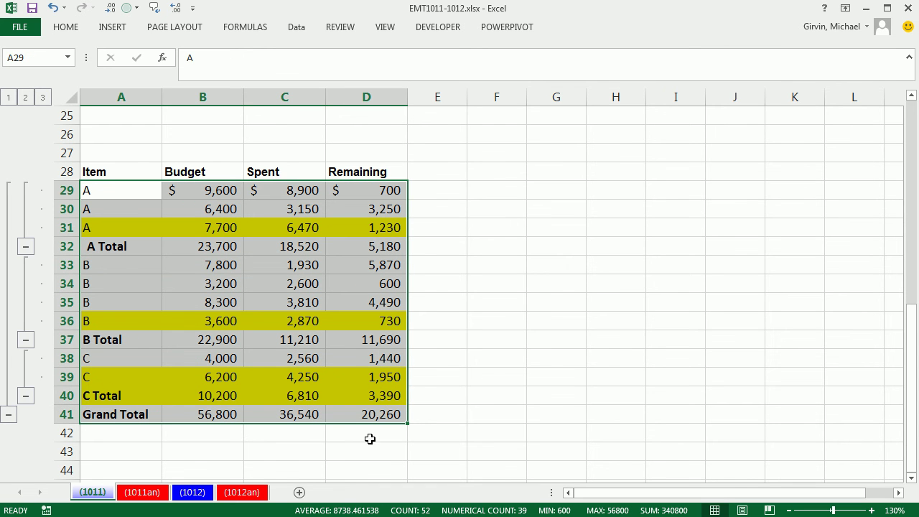
Bring up the Conditional Formatting Rules Manager listing the SEARCH "Total" rule, using Alt, O, D.
{"action": "key", "text": "alt+o"}
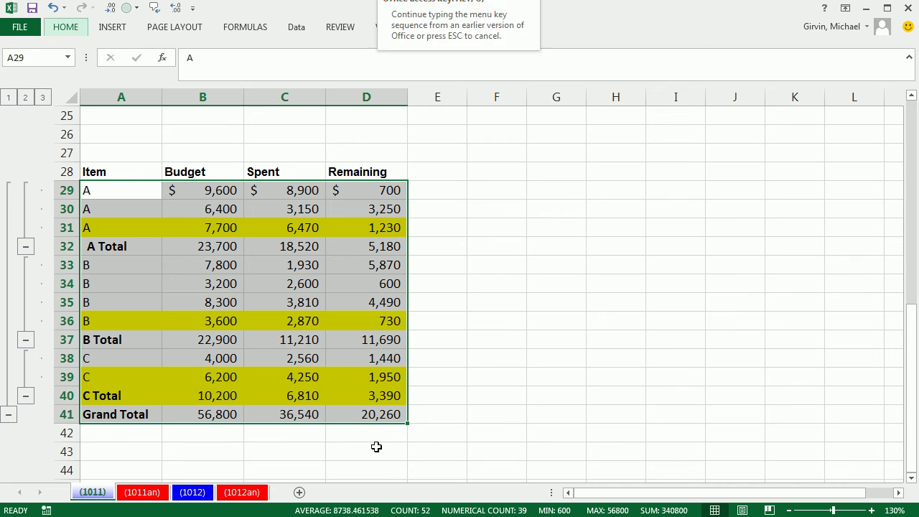
{"action": "key", "text": "d"}
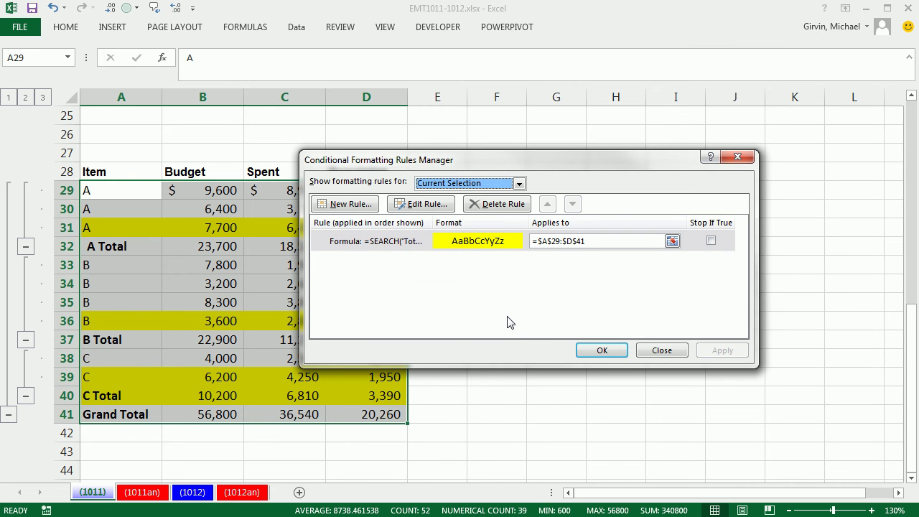
{"action": "key", "text": "Return"}
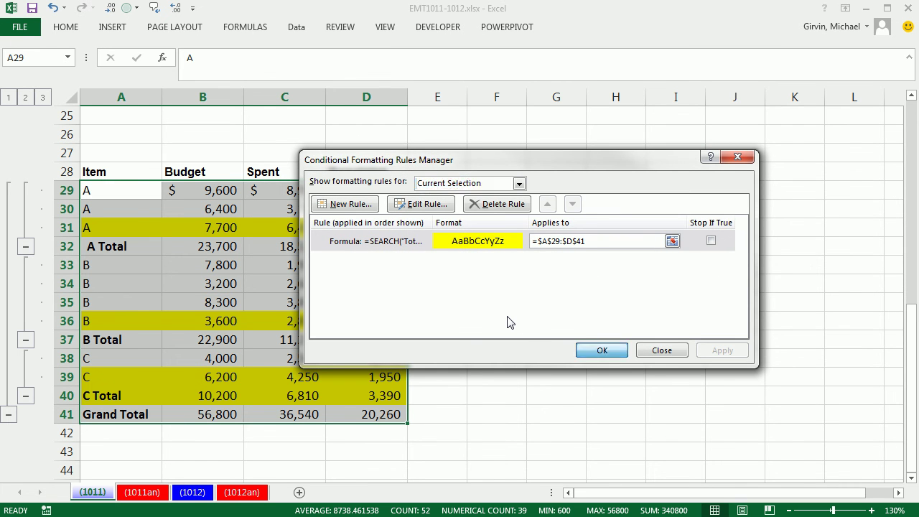
{"action": "key", "text": "alt"}
{"action": "key", "text": "o"}
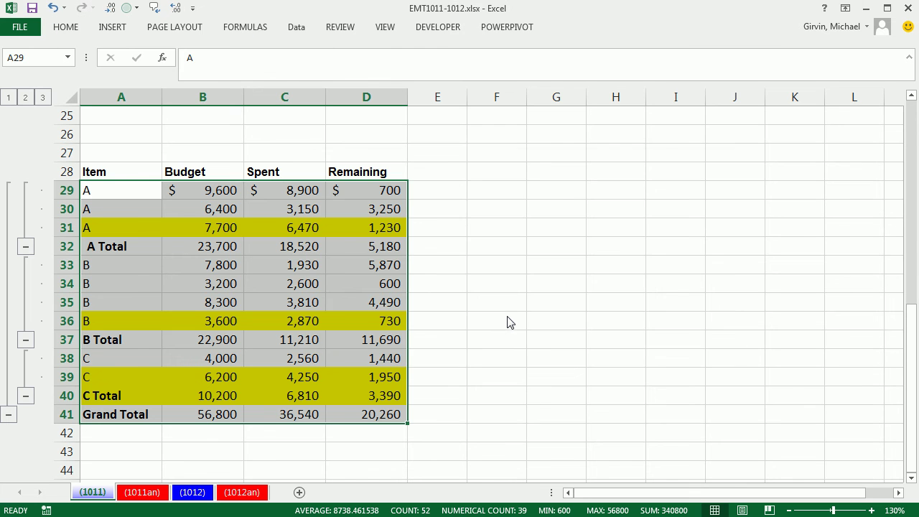
{"action": "key", "text": "d"}
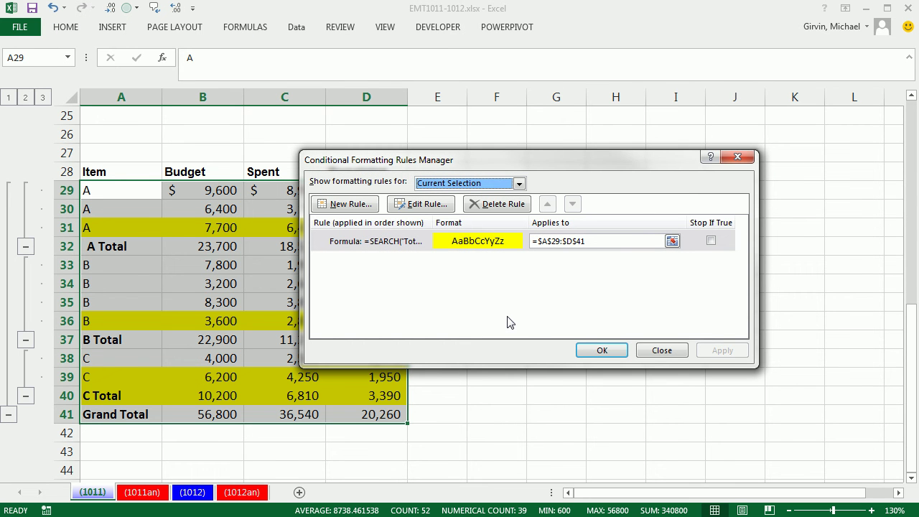
Change the rule formula to =AND(SEARCH("Total",$A30),$A30<>"Grand Total") and apply it, leaving rows 31, 36, 39 yellow.
{"action": "left_click", "coordinate": [421, 204]}
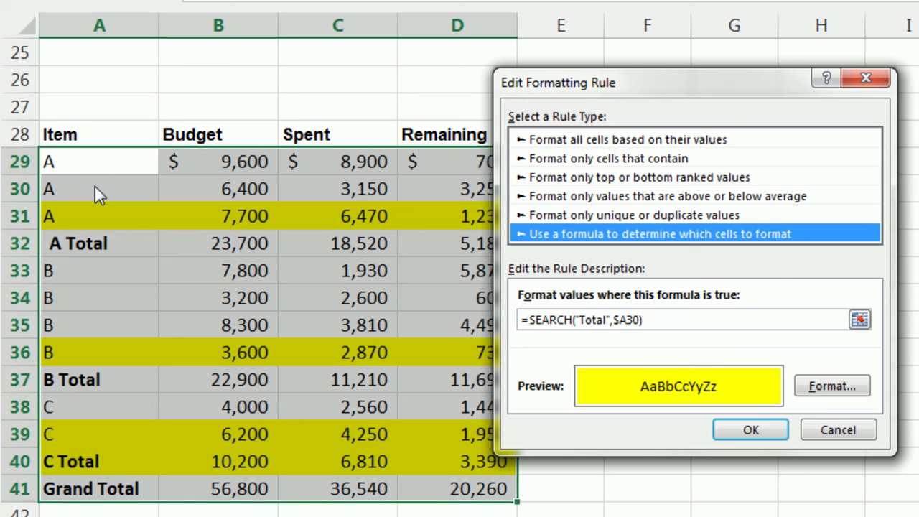
{"action": "left_click", "coordinate": [530, 321]}
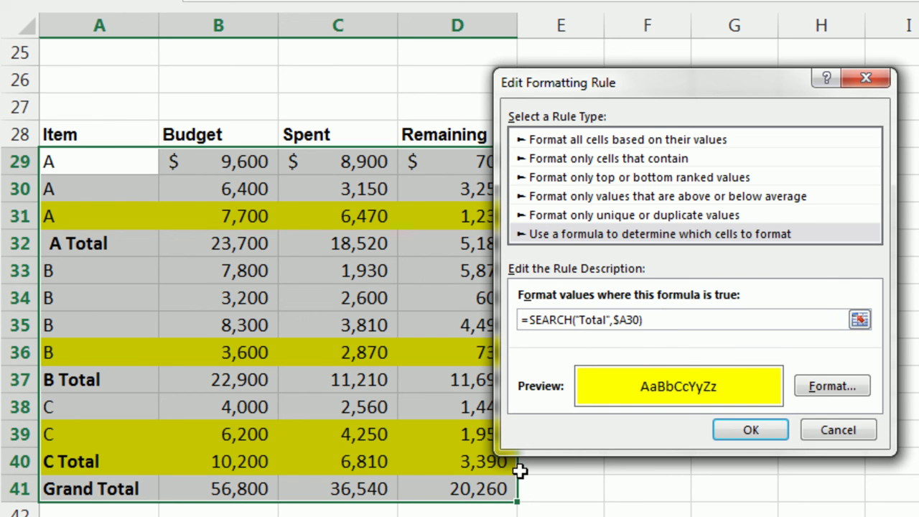
{"action": "type", "text": "AND("}
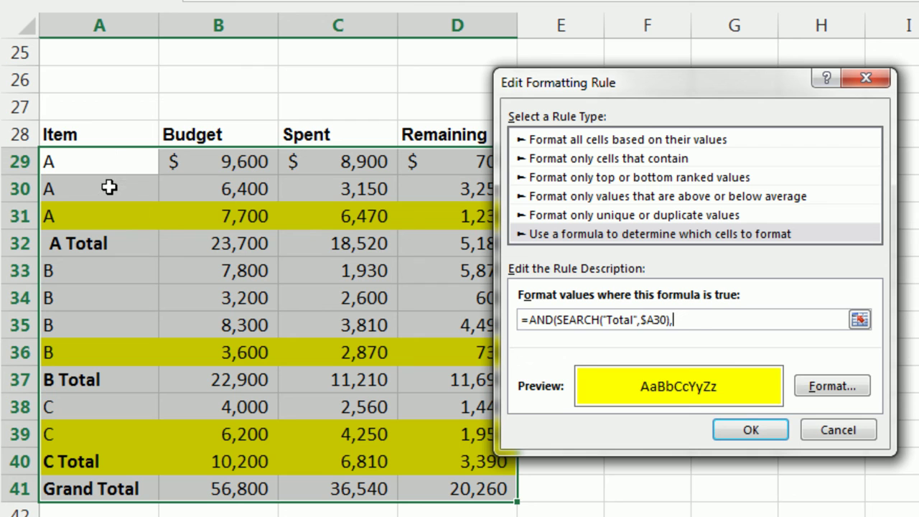
{"action": "left_click", "coordinate": [107, 187]}
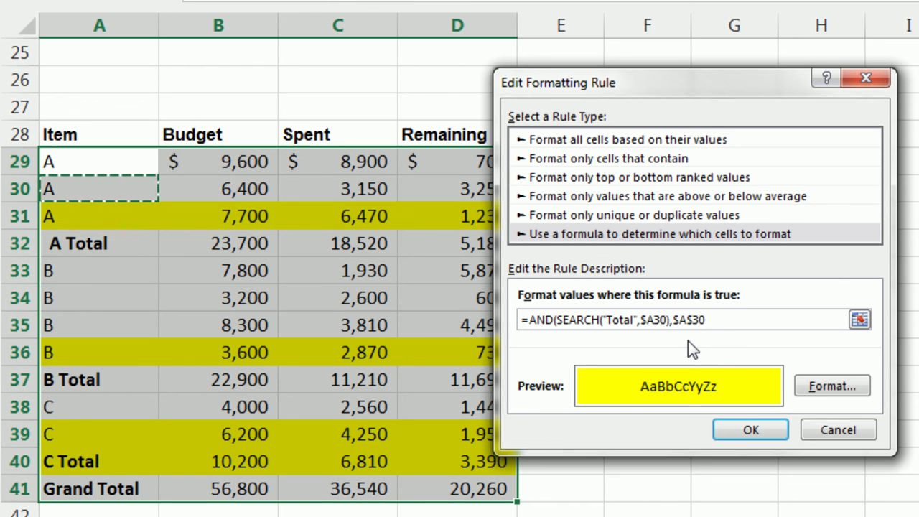
{"action": "key", "text": "F4"}
{"action": "key", "text": "F4"}
{"action": "type", "text": "<>\"Grand Total"}
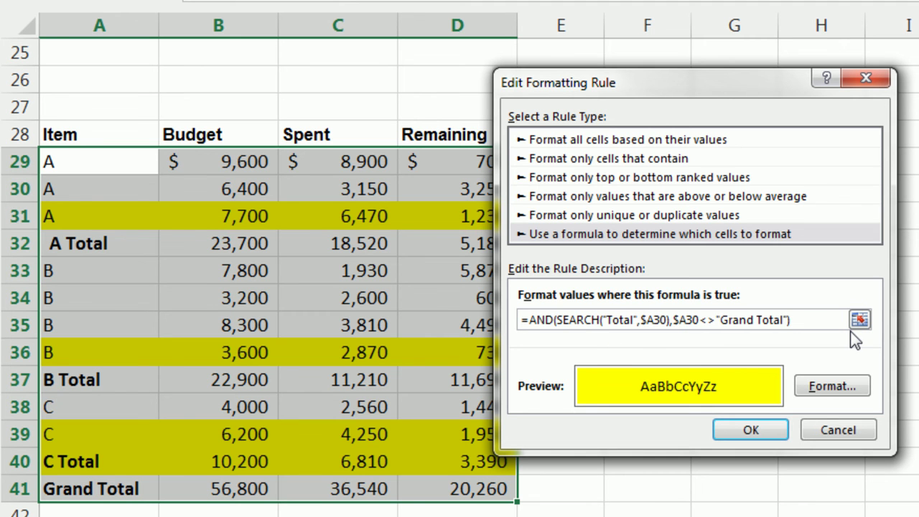
{"action": "left_click", "coordinate": [762, 429]}
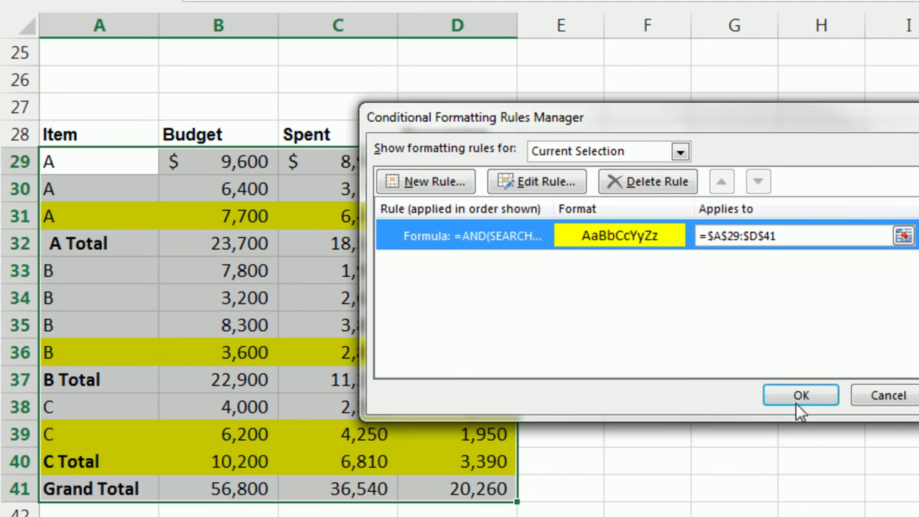
{"action": "left_click", "coordinate": [798, 399]}
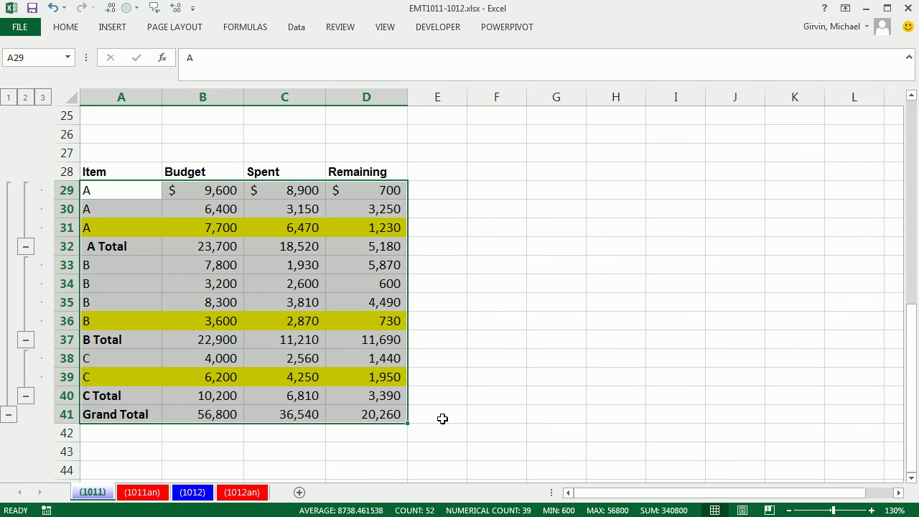
{"action": "left_click", "coordinate": [491, 401]}
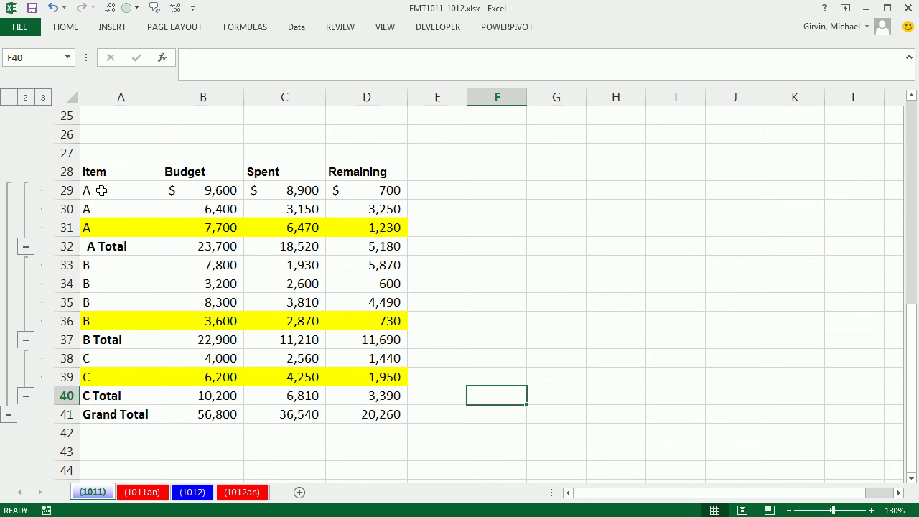
Check the item table's highlights, then return to the Budget table and open F3's =SEARCH("Subtotal",$A4) formula.
{"action": "left_click_drag", "start_coordinate": [108, 189], "coordinate": [388, 411]}
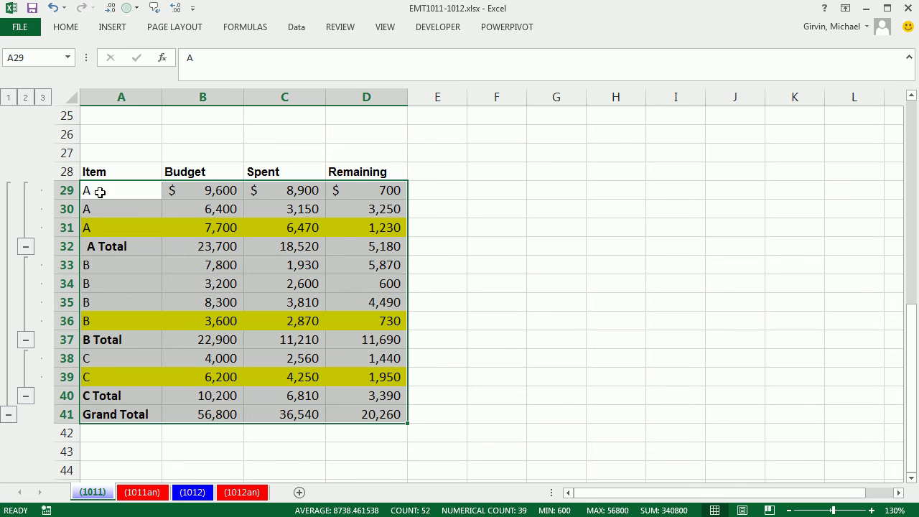
{"action": "left_click_drag", "start_coordinate": [99, 190], "coordinate": [372, 378]}
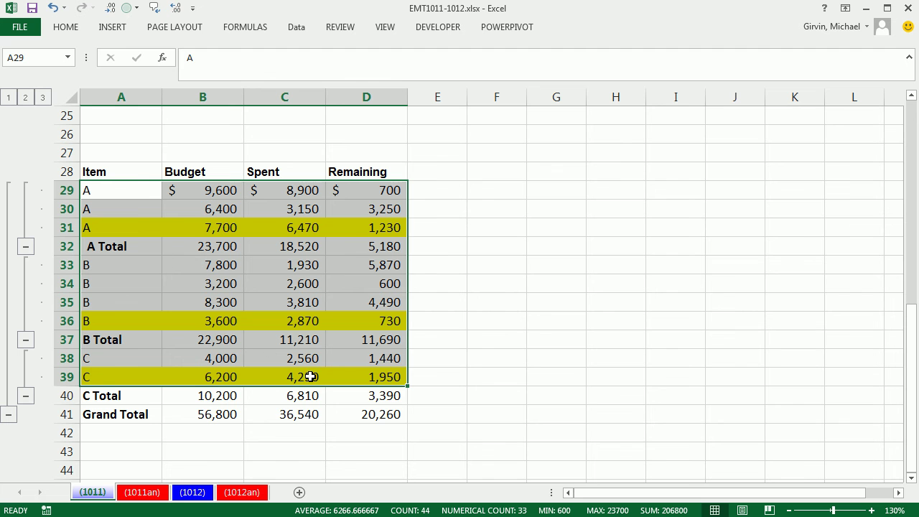
{"action": "left_click", "coordinate": [501, 390]}
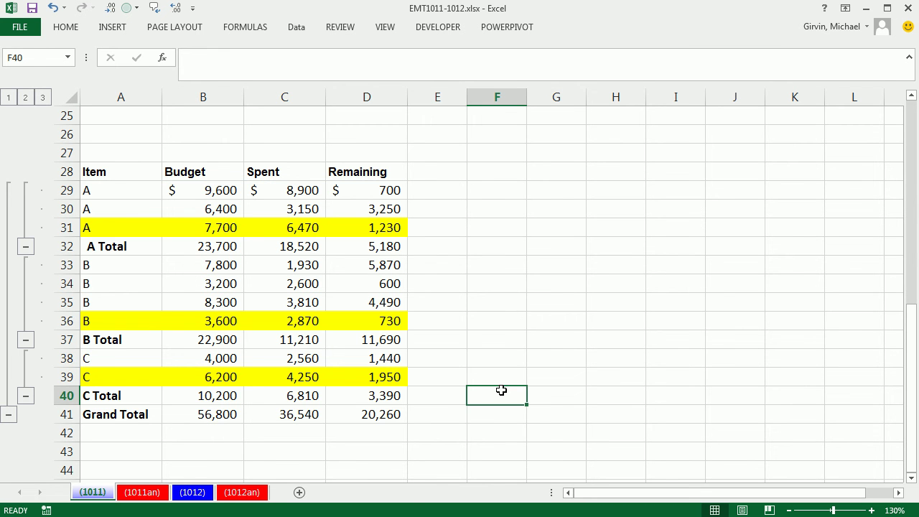
{"action": "scroll", "coordinate": [515, 407], "scroll_direction": "up", "scroll_amount": 8}
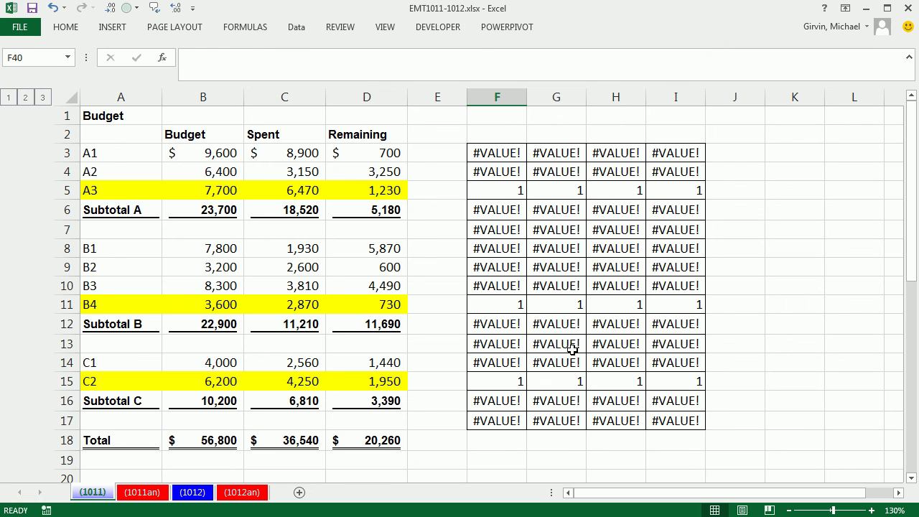
{"action": "double_click", "coordinate": [501, 155]}
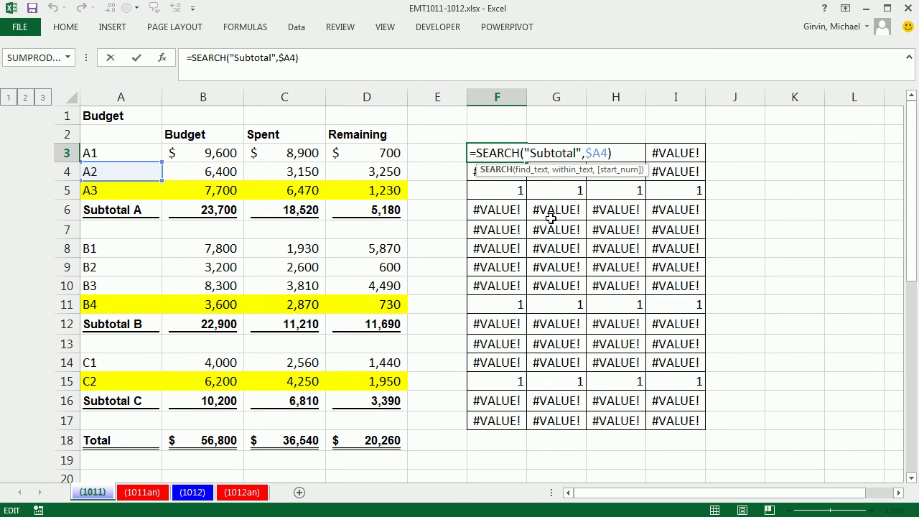